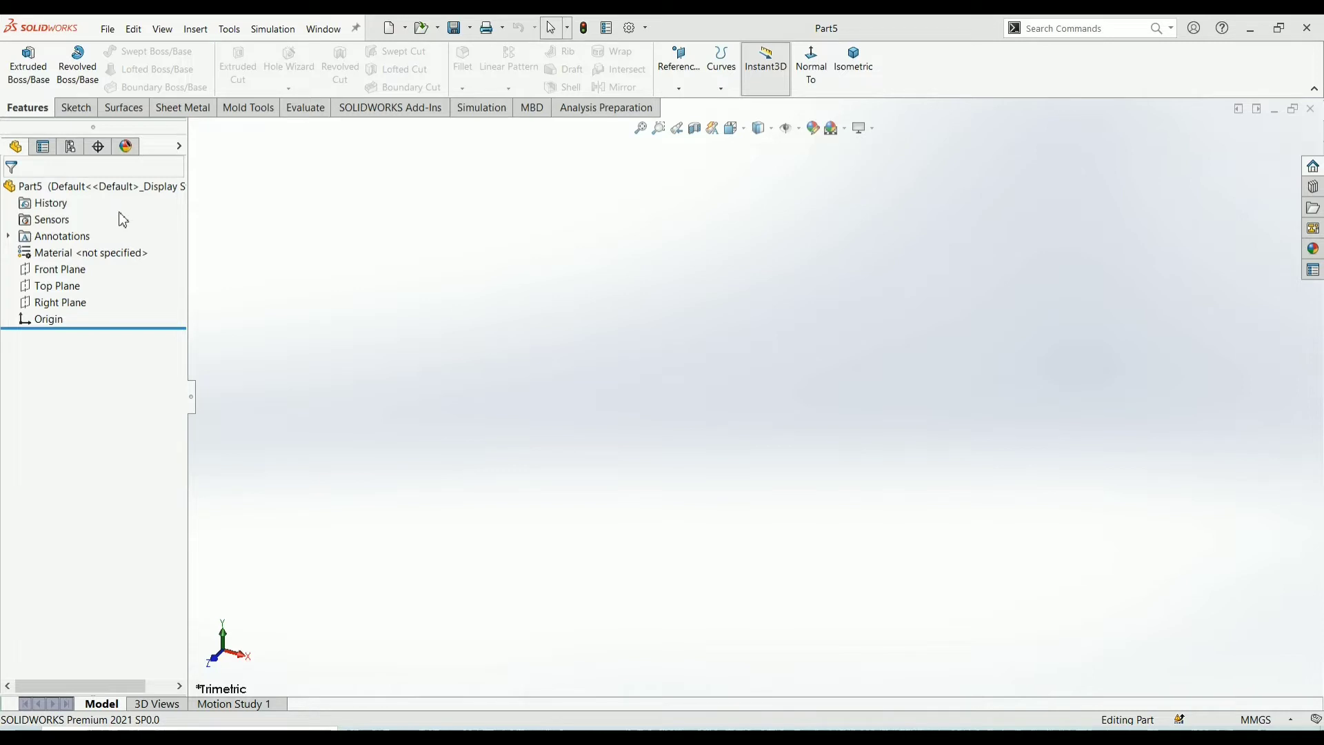
Select the Top Plane in the design tree as the sketch plane
left_click(27, 288)
Sketch a rectangle centred on the origin on the Top Plane
left_click(33, 258)
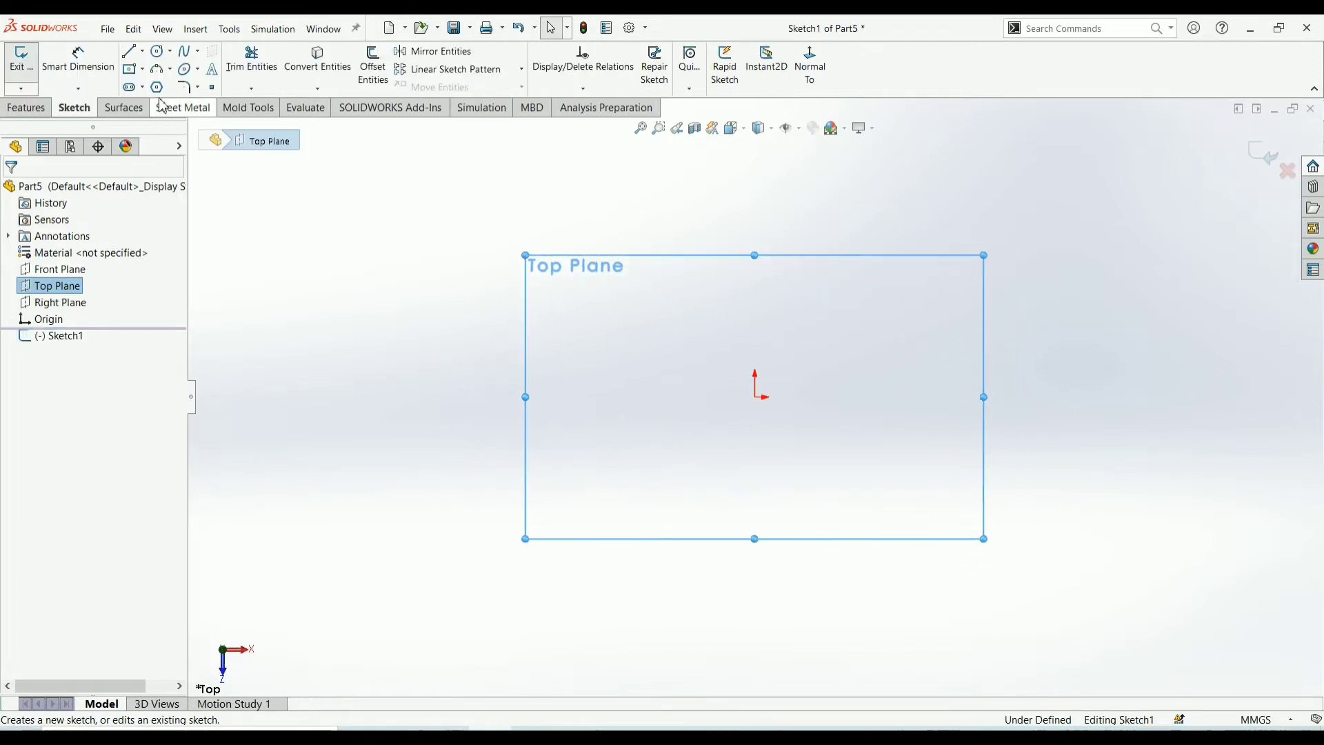
left_click(129, 69)
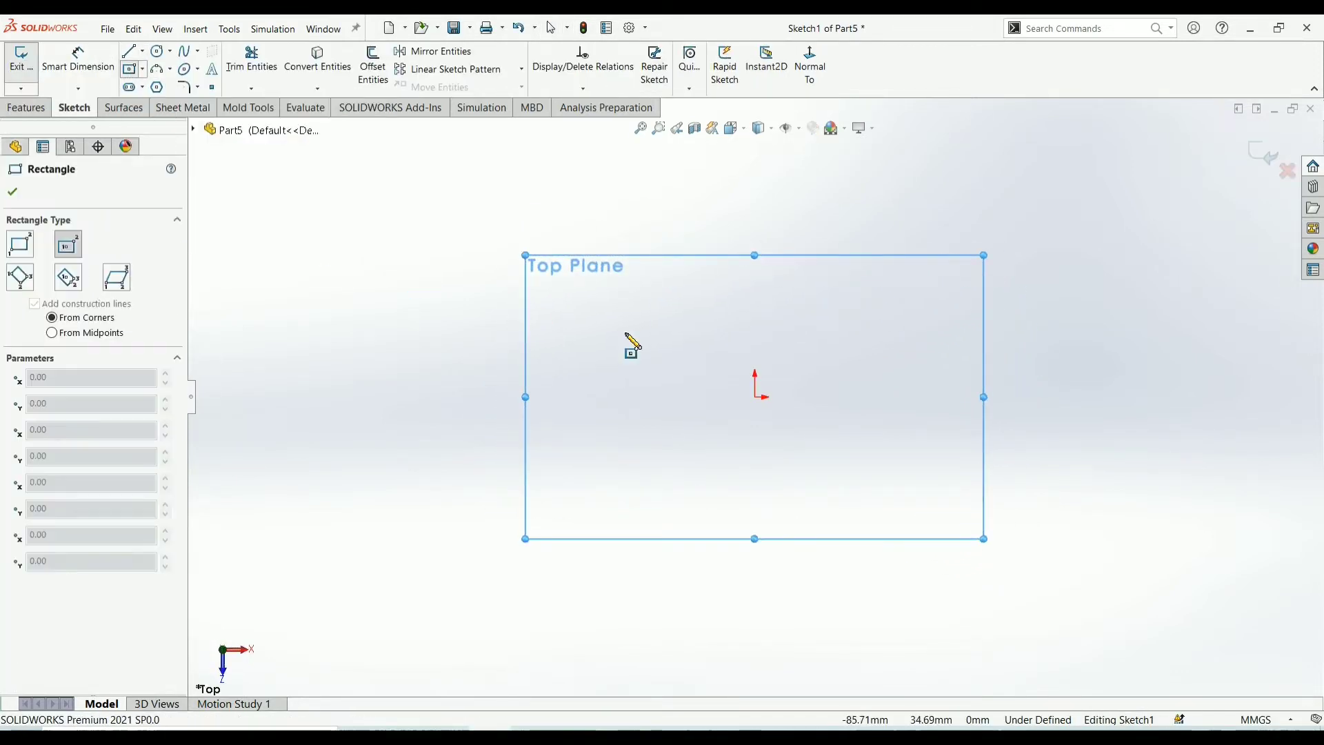
left_click(758, 396)
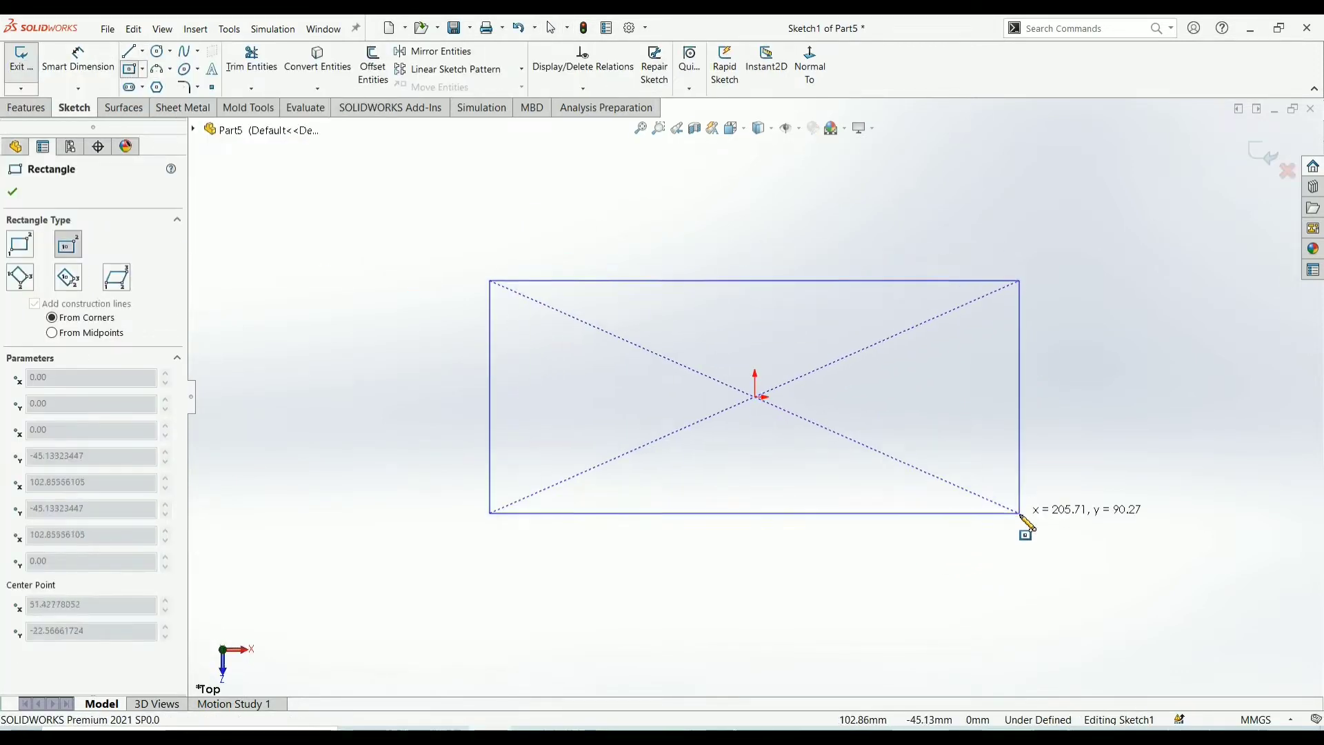
left_click(1002, 590)
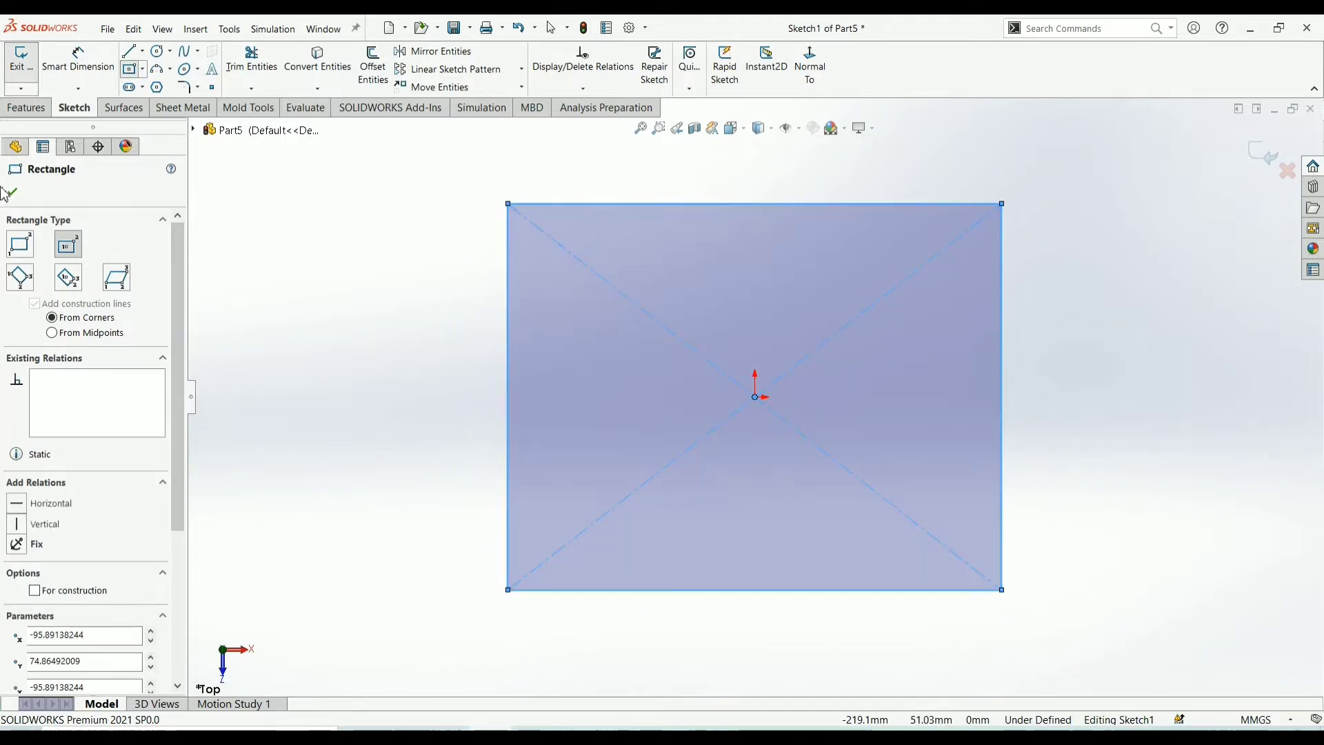
left_click(20, 197)
Extrude the rectangle 40 mm into a solid block
left_click(17, 109)
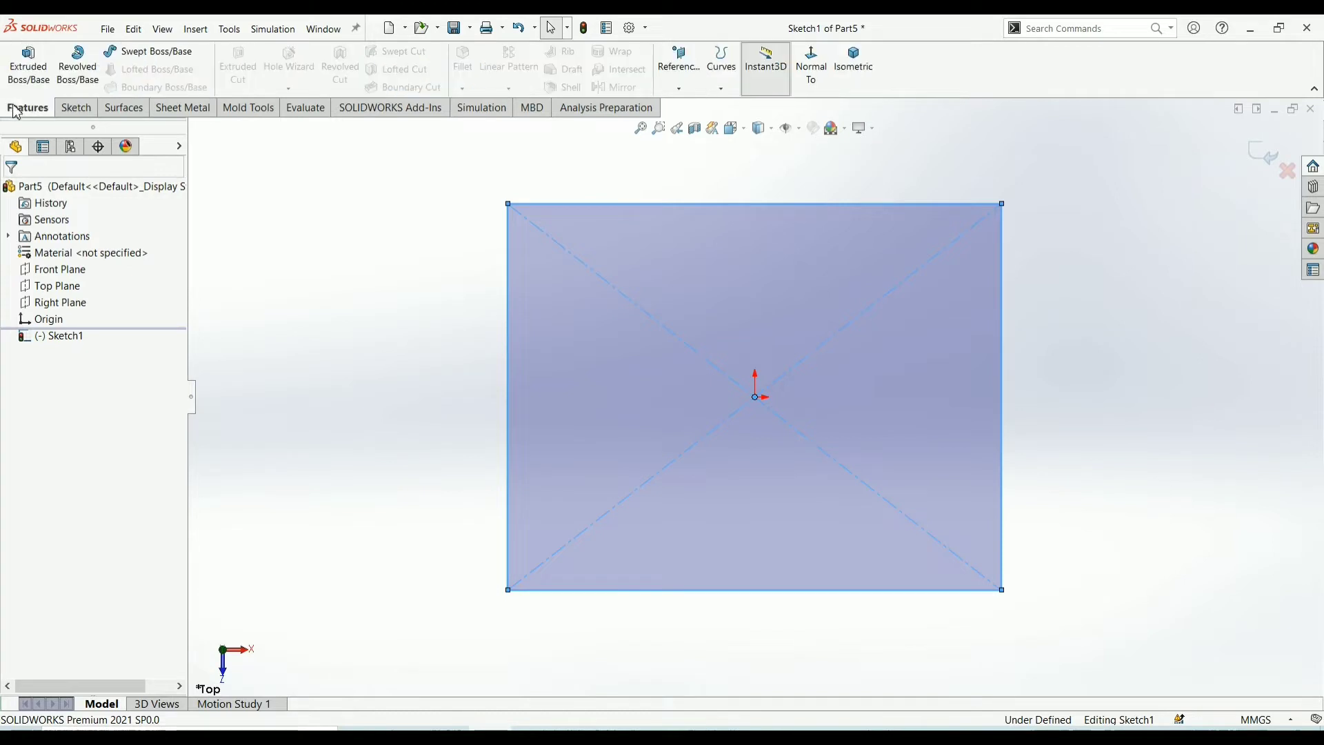
left_click(29, 73)
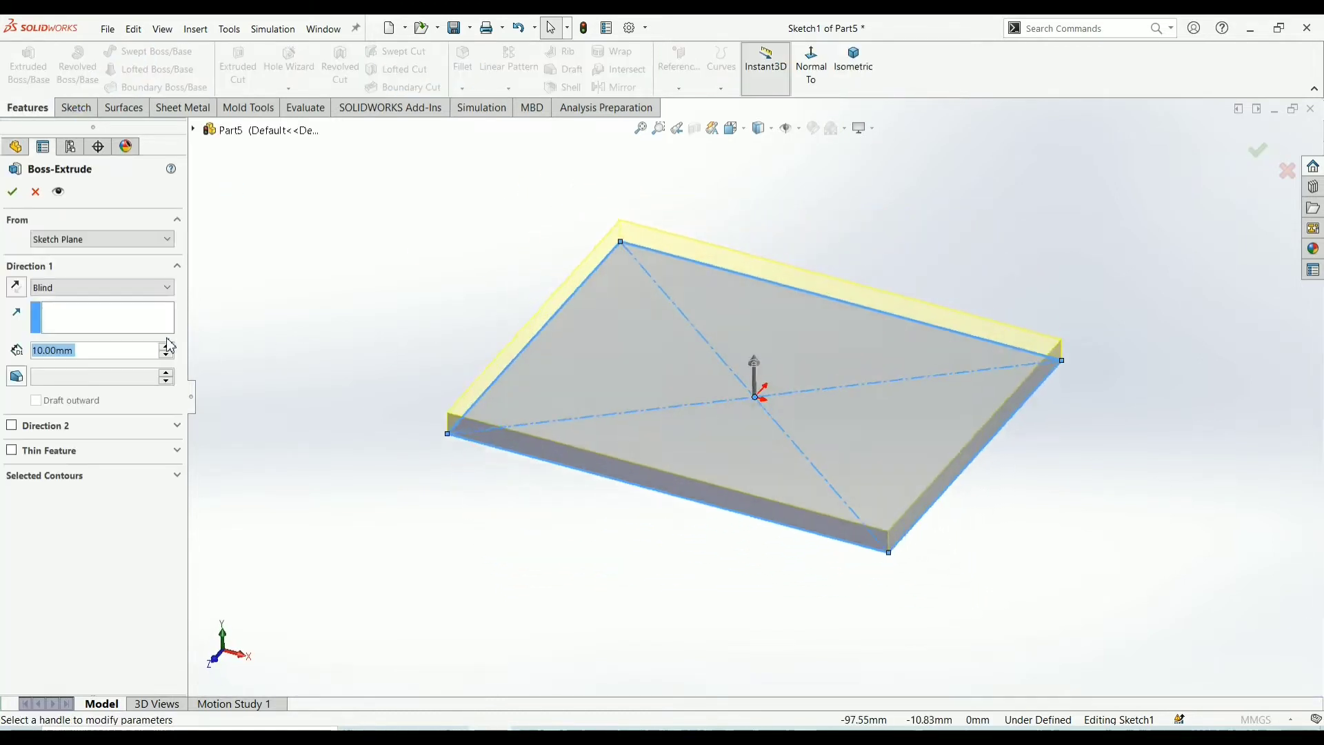
type("4")
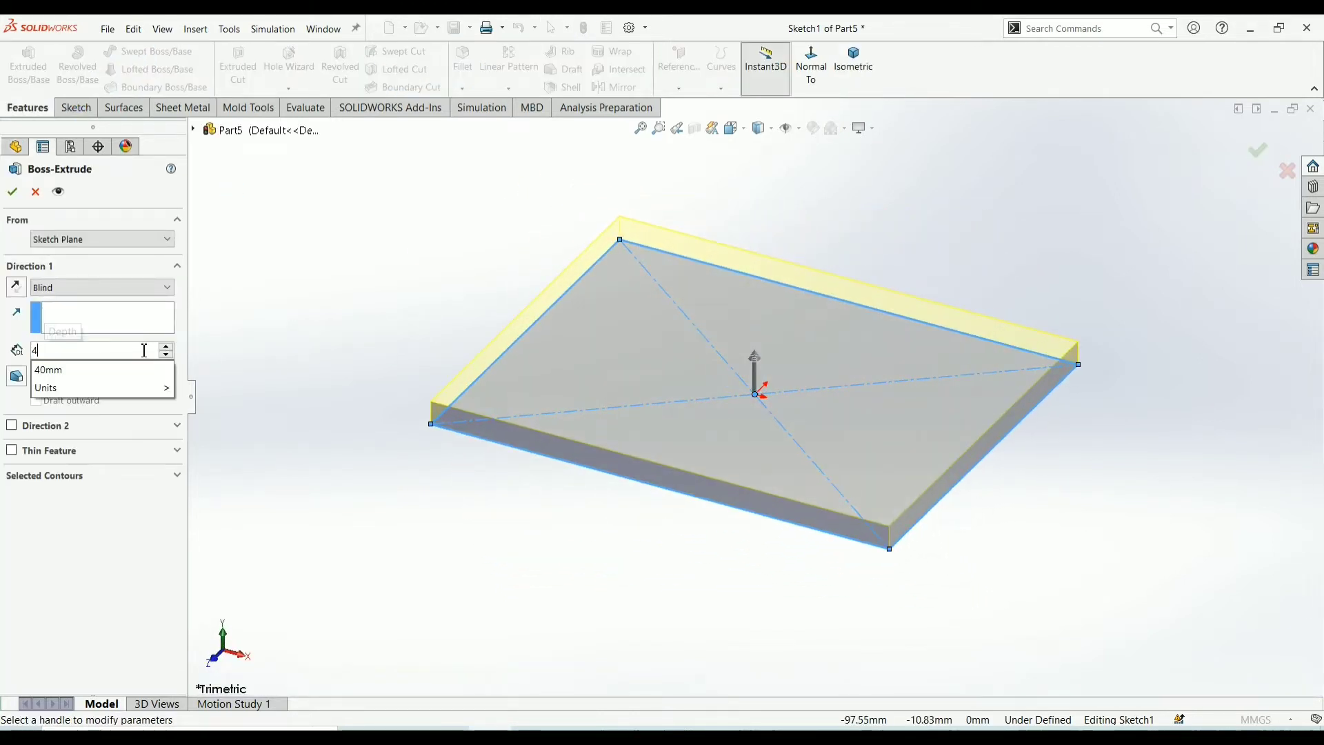
type("0")
key("Return")
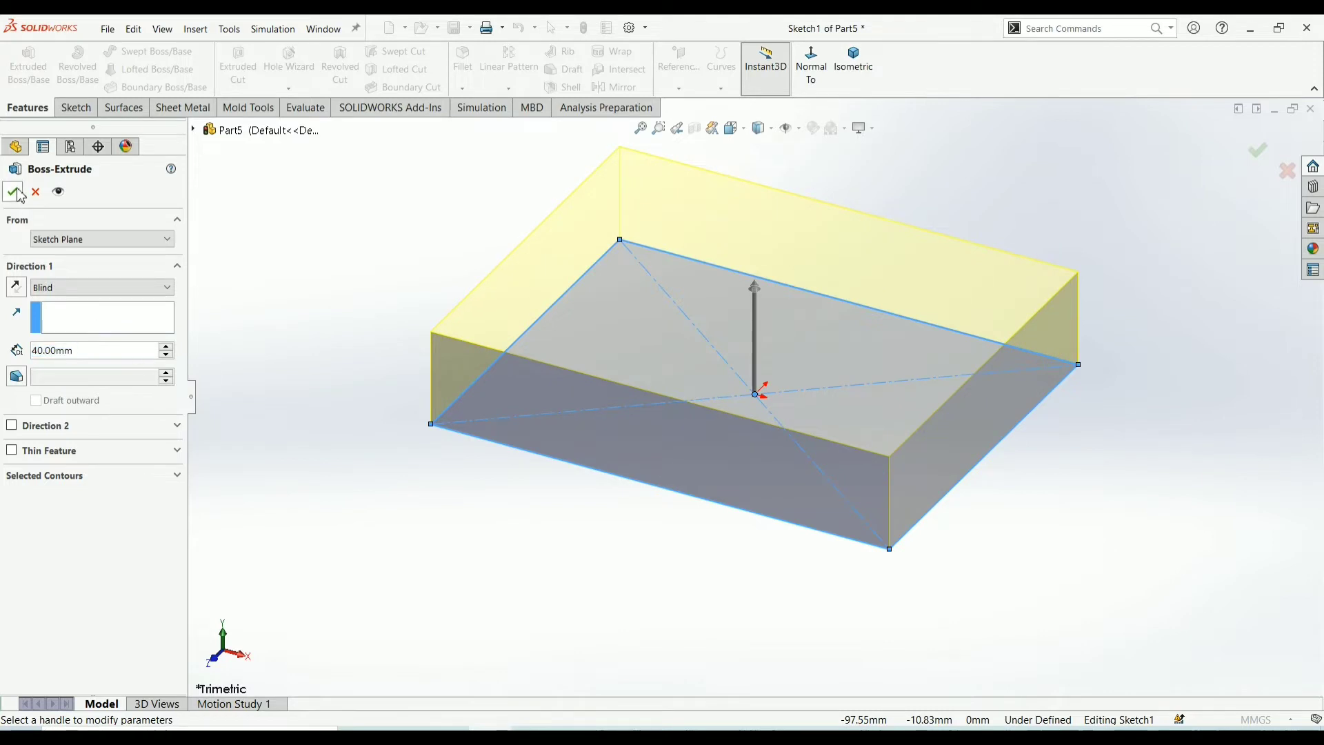
left_click(12, 192)
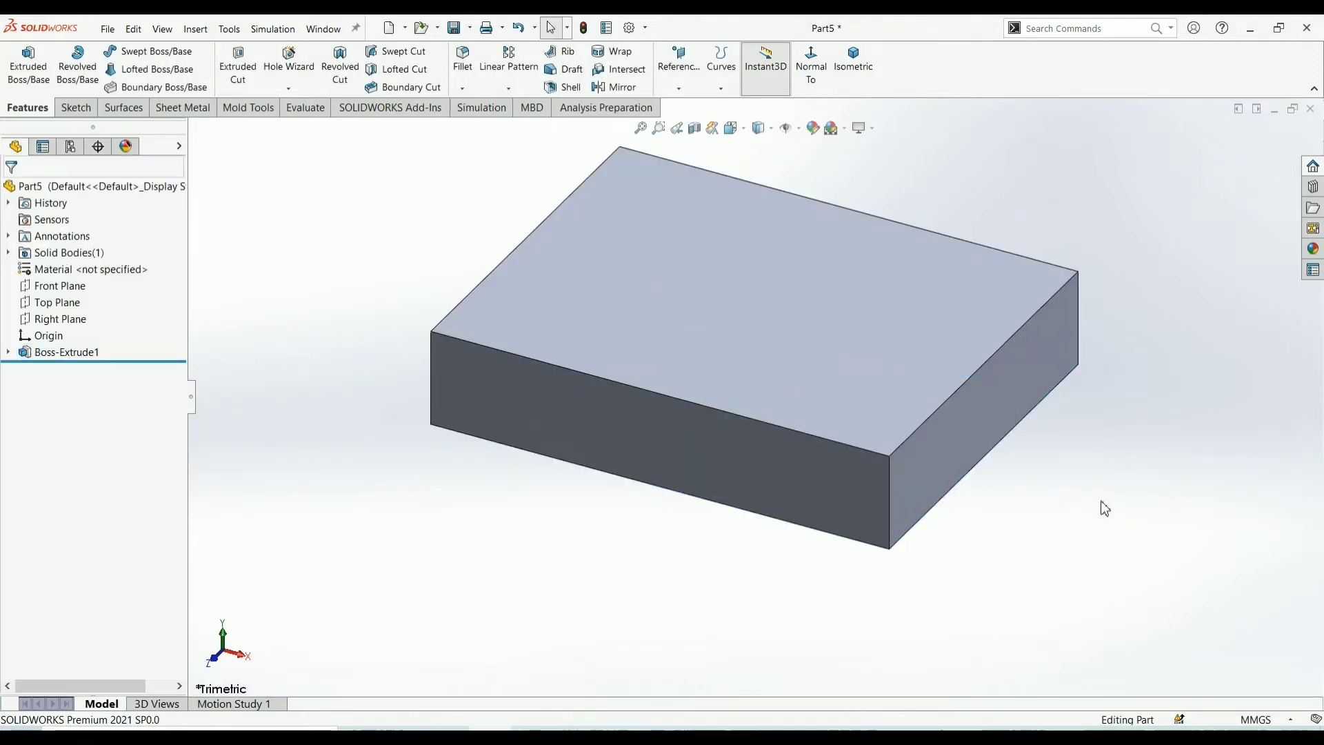
Orbit the block upright and bring up the list of hole feature types
middle_click_drag(1135, 434, 1165, 499)
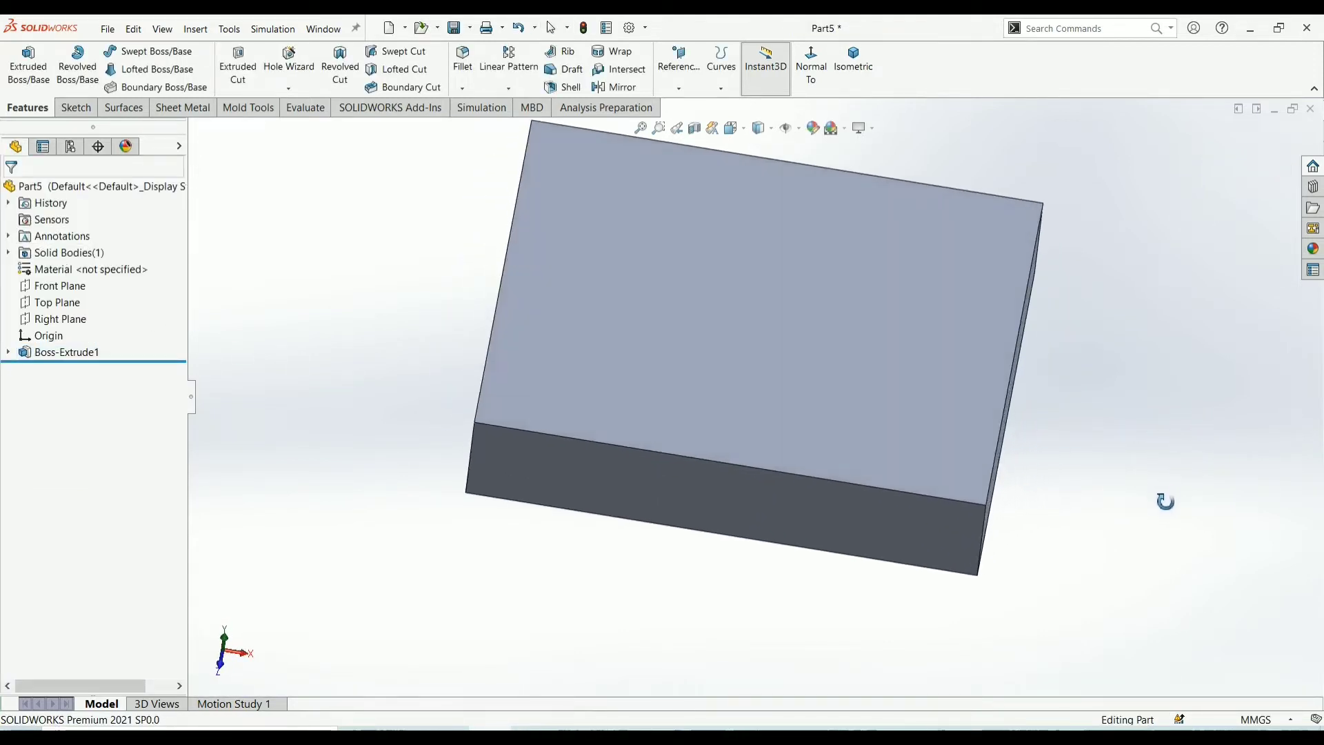
mouse_move(703, 279)
middle_mouse_down()
mouse_move(739, 393)
mouse_move(590, 379)
mouse_move(688, 395)
mouse_move(694, 360)
mouse_move(664, 340)
middle_mouse_up()
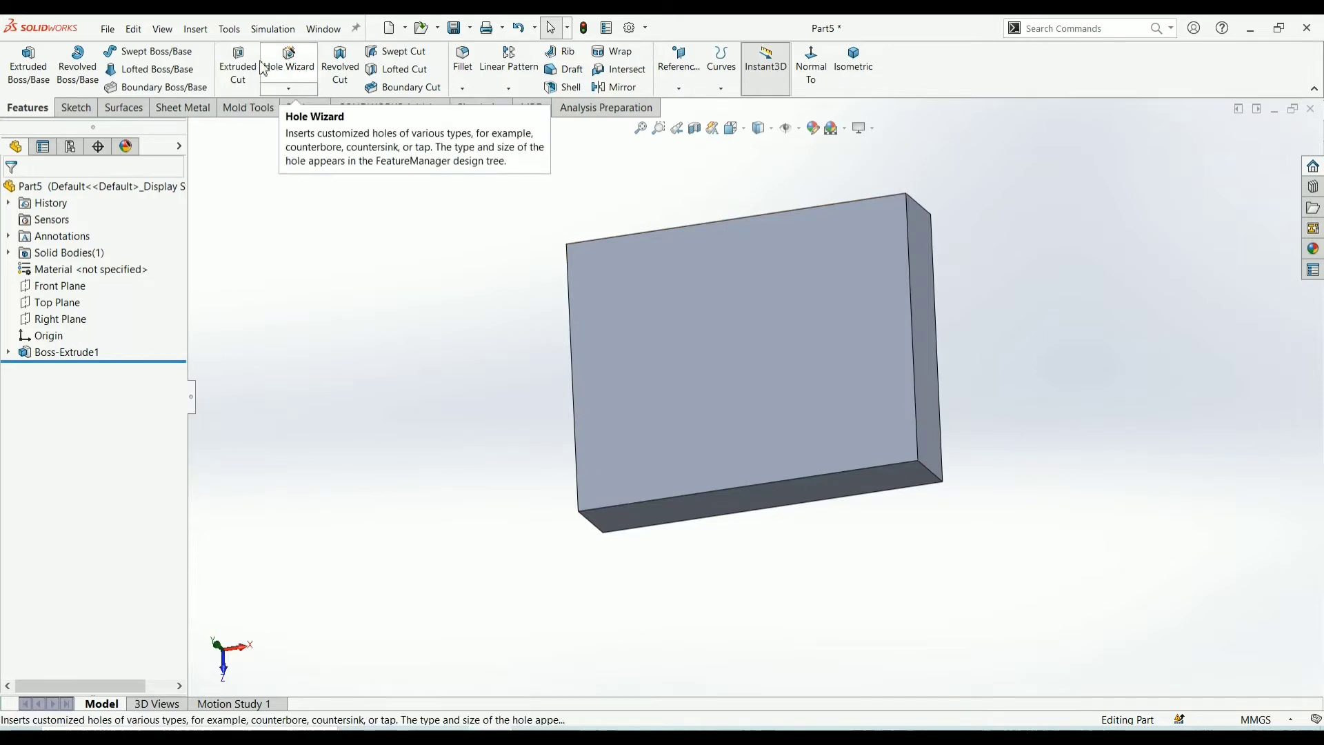
left_click(290, 89)
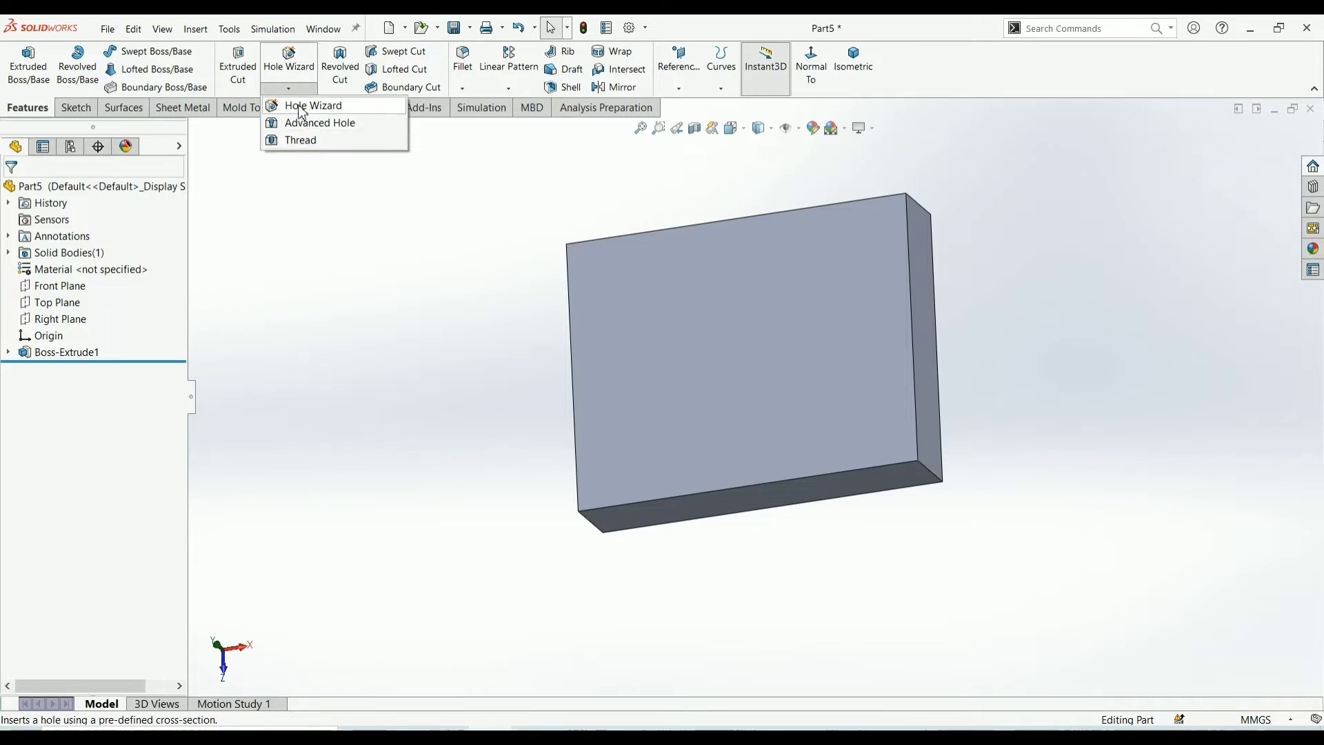
Define a Hole Wizard counterbore as ISO standard, M12 size, blind 20 mm
left_click(303, 113)
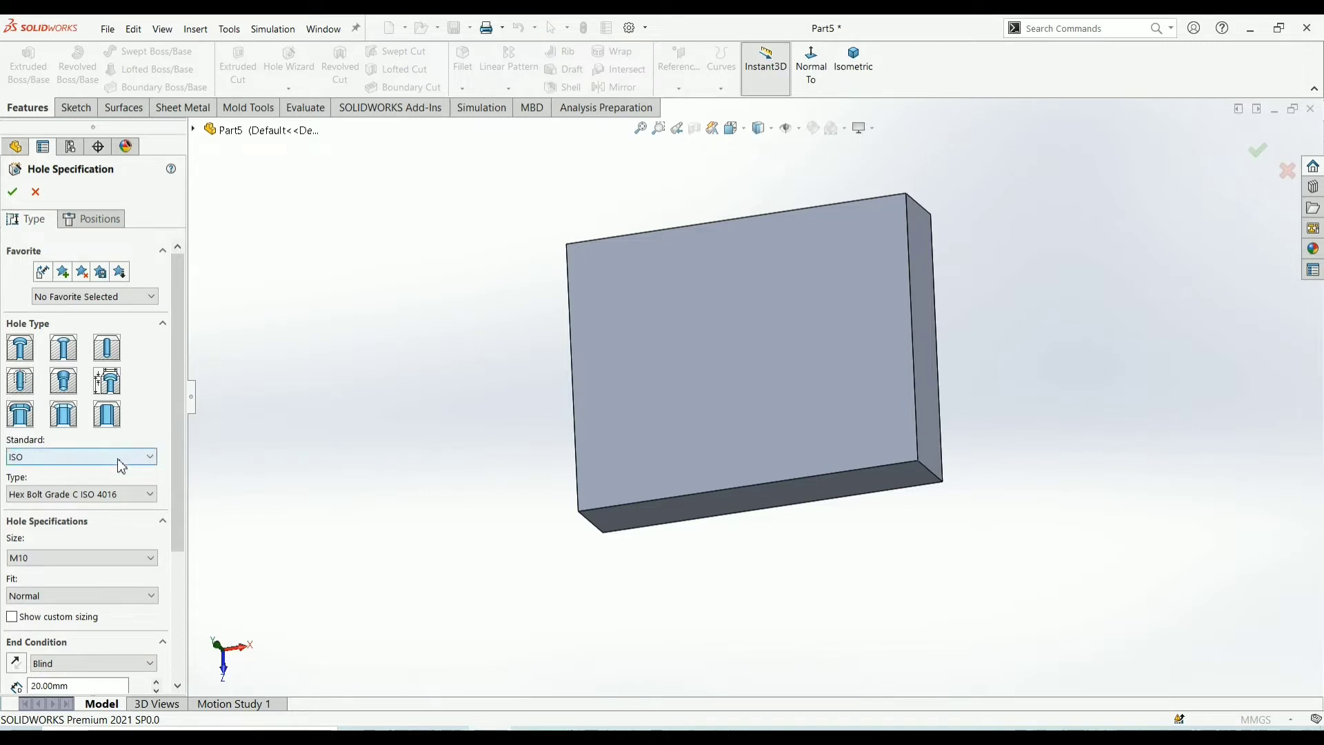
left_click(142, 459)
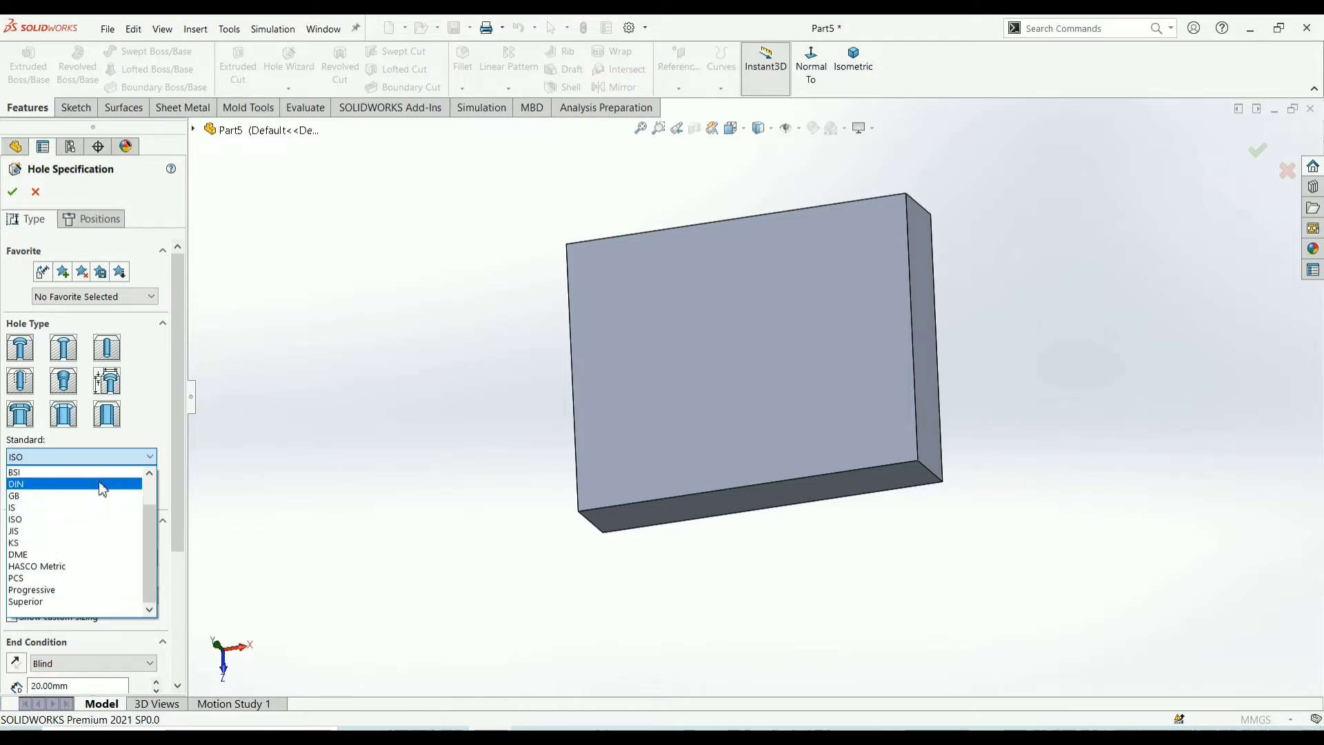
left_click(31, 521)
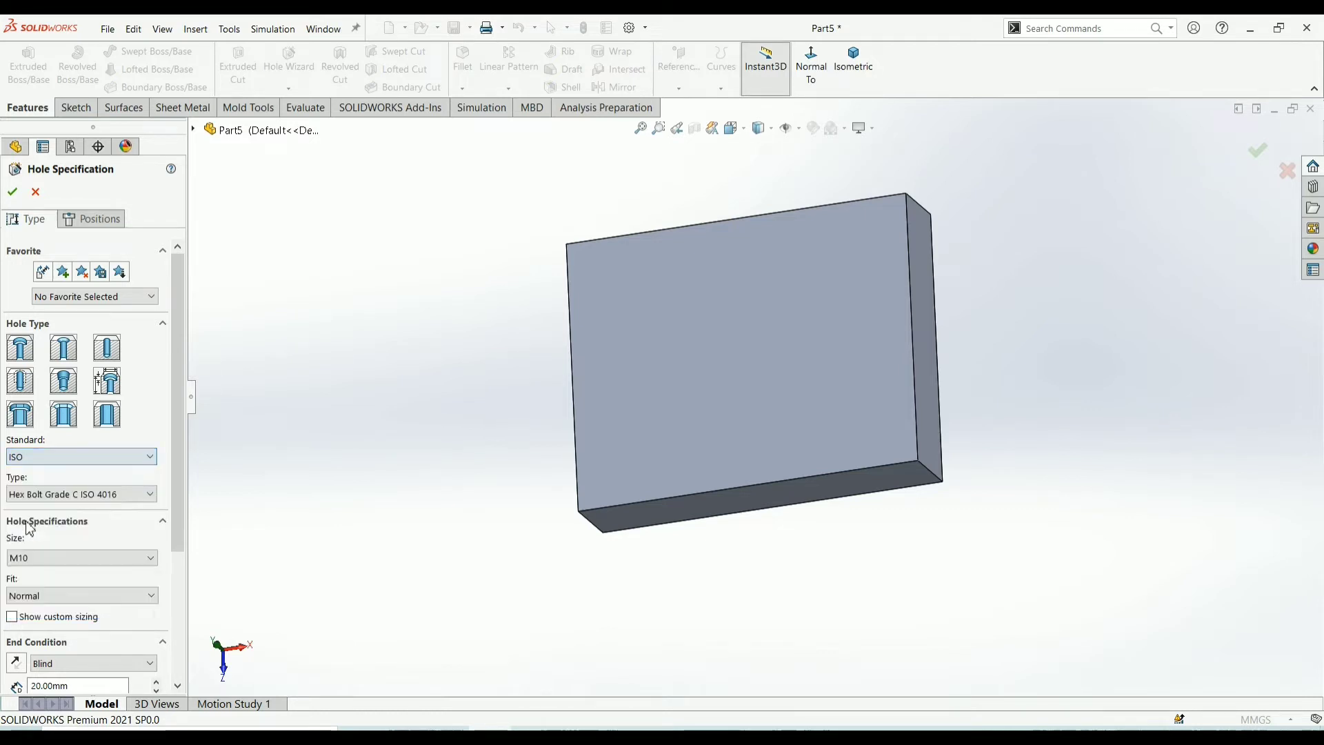
left_click(149, 558)
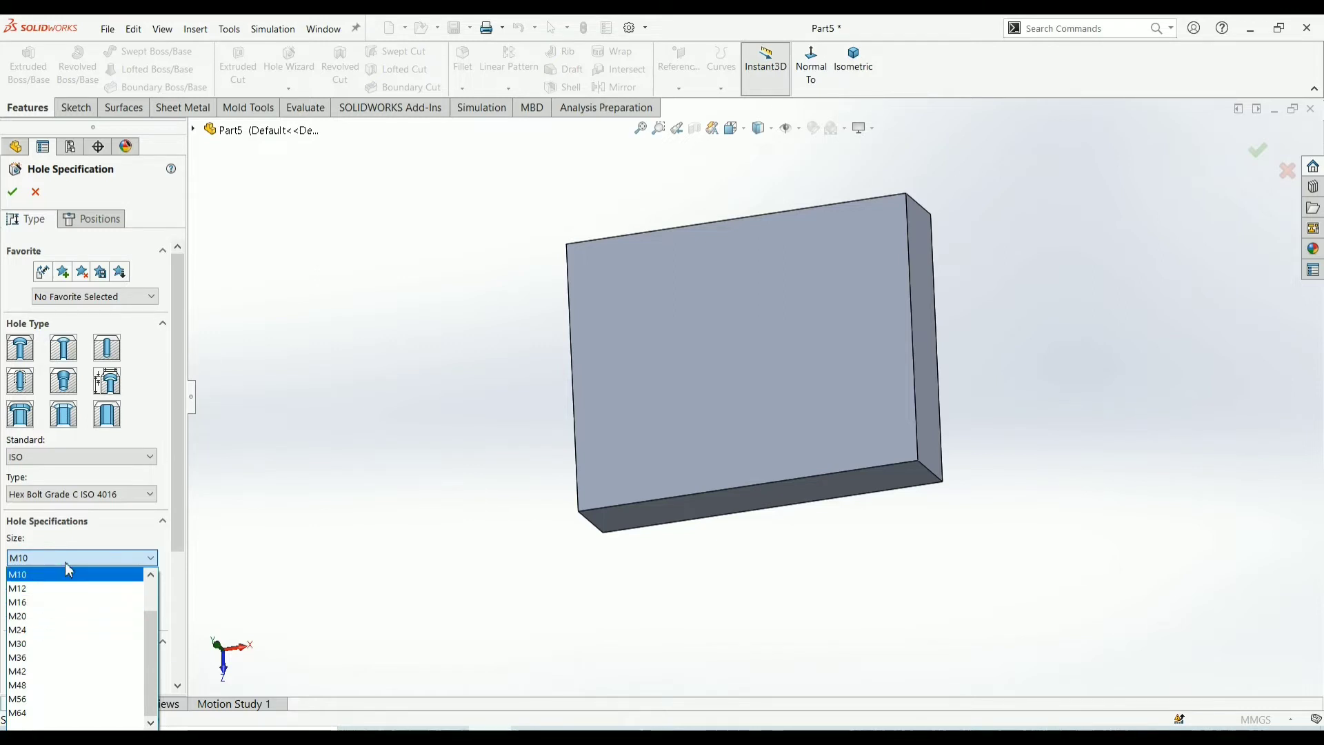
left_click(38, 588)
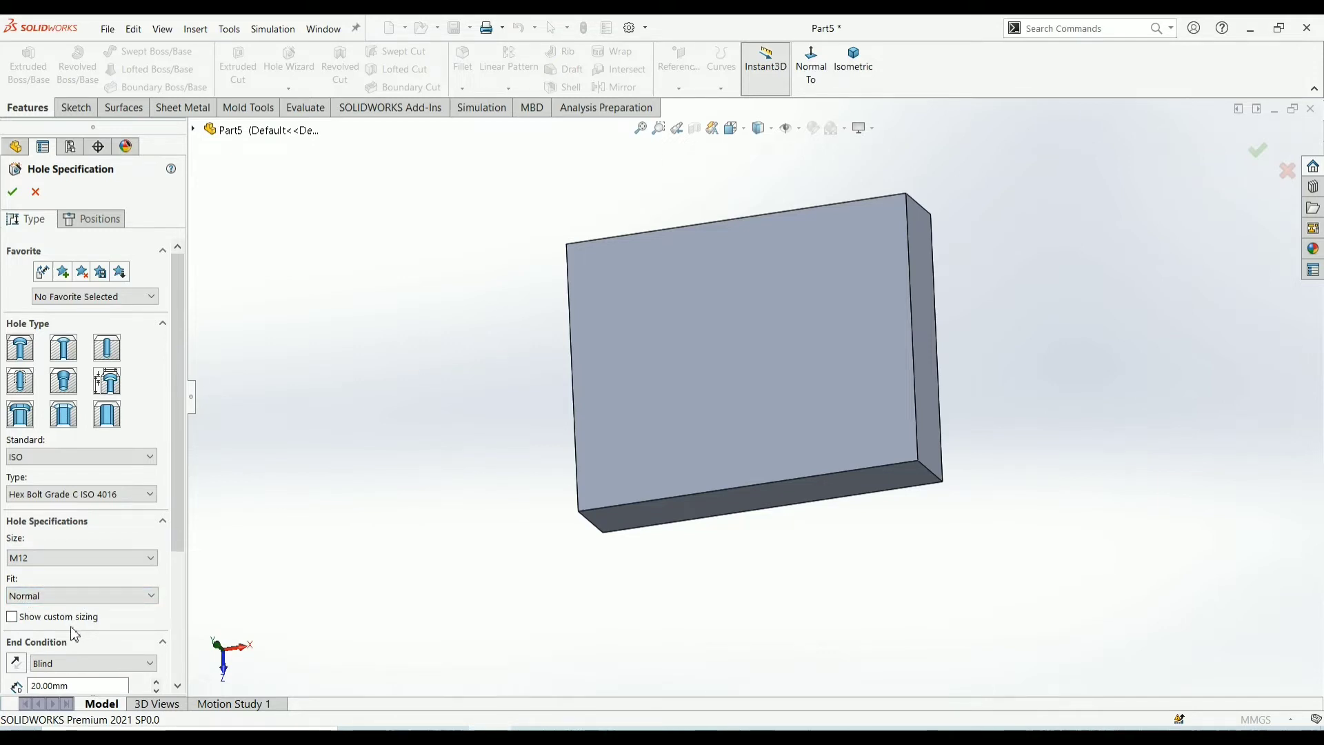
scroll(88, 633, "down", 3)
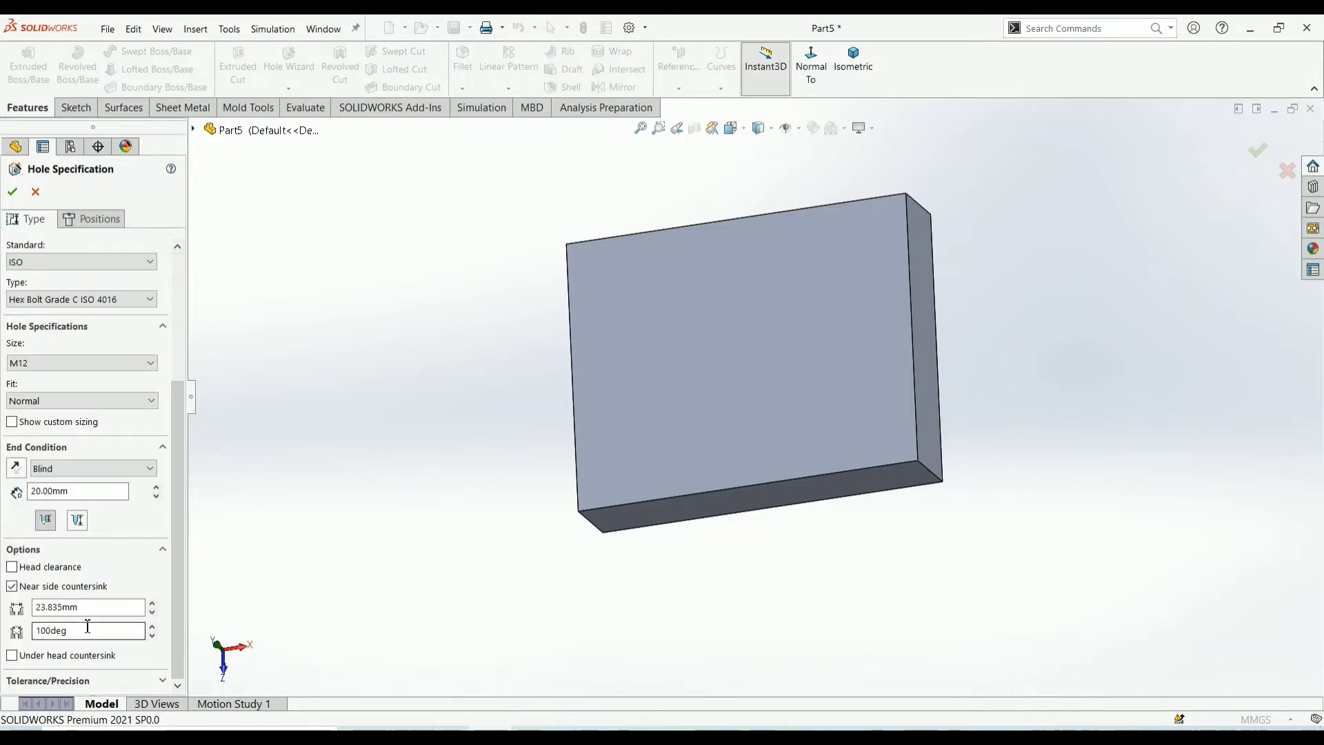
left_click(149, 469)
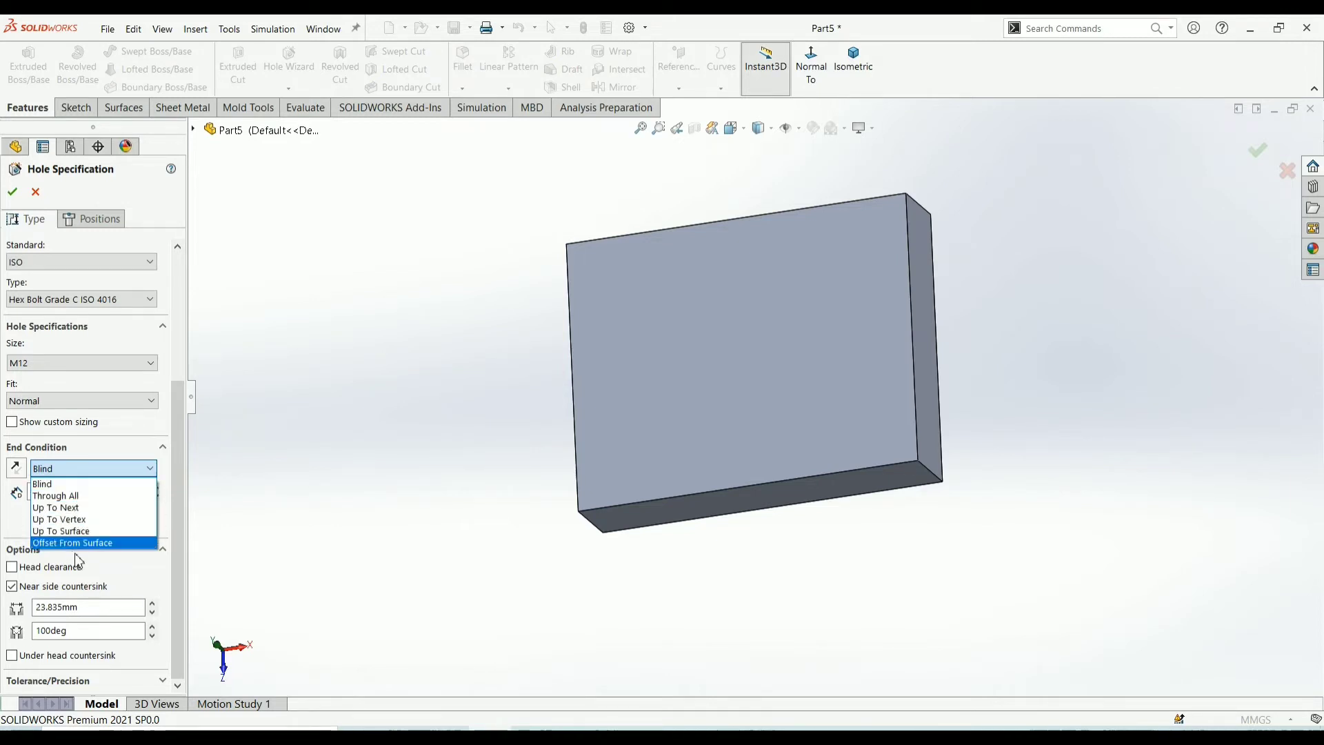
left_click(40, 486)
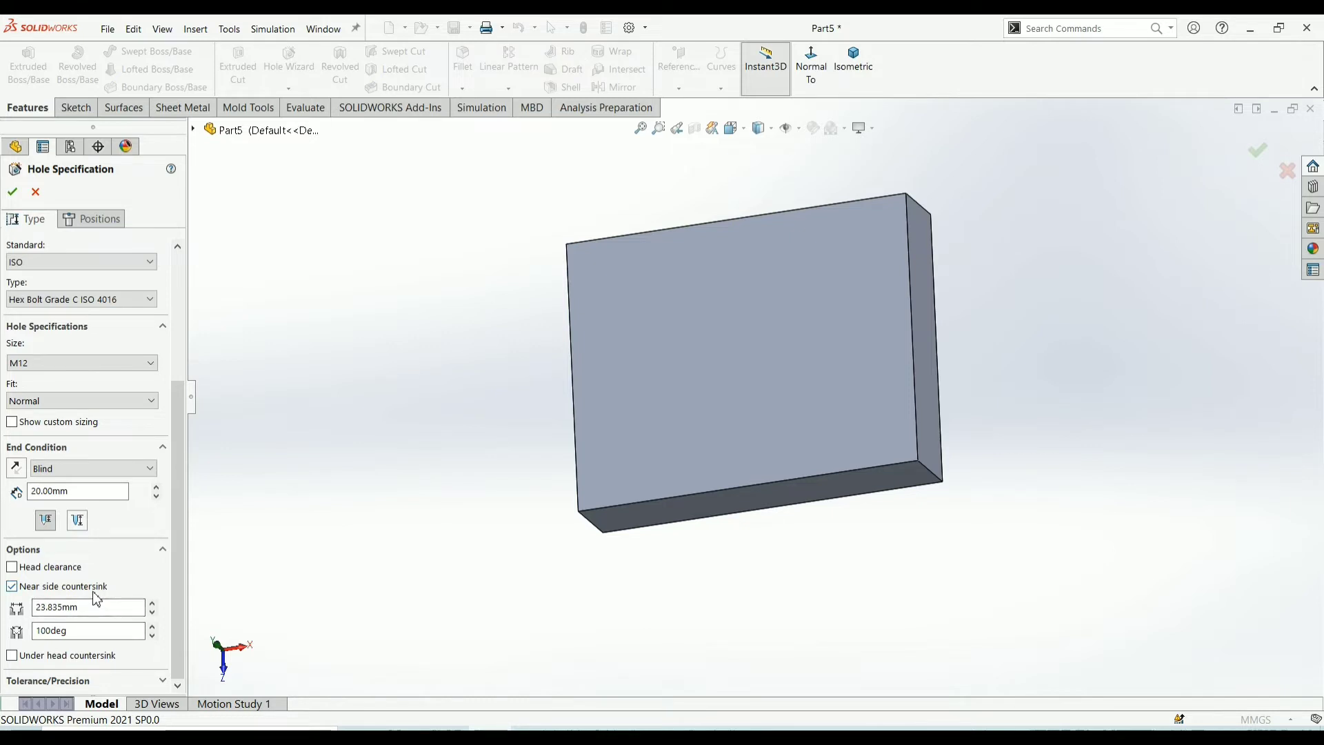
scroll(96, 599, "up", 5)
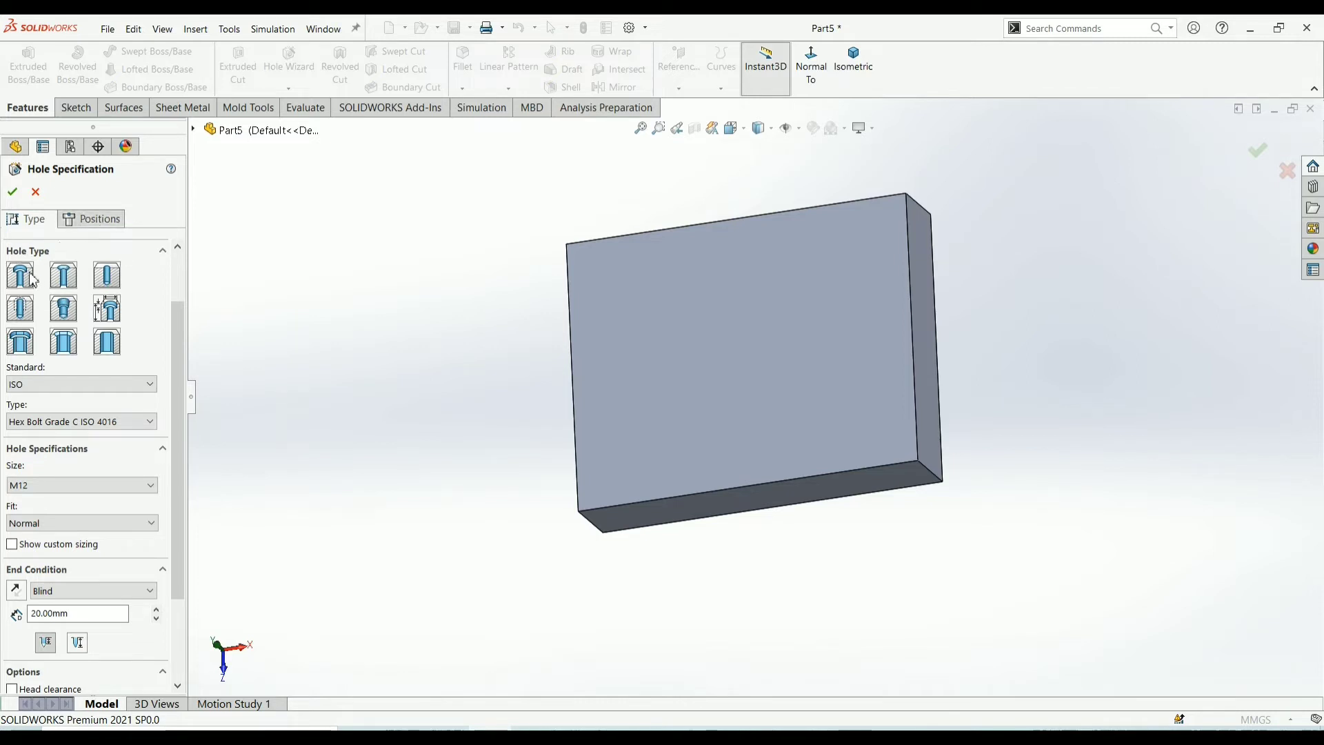
left_click(93, 219)
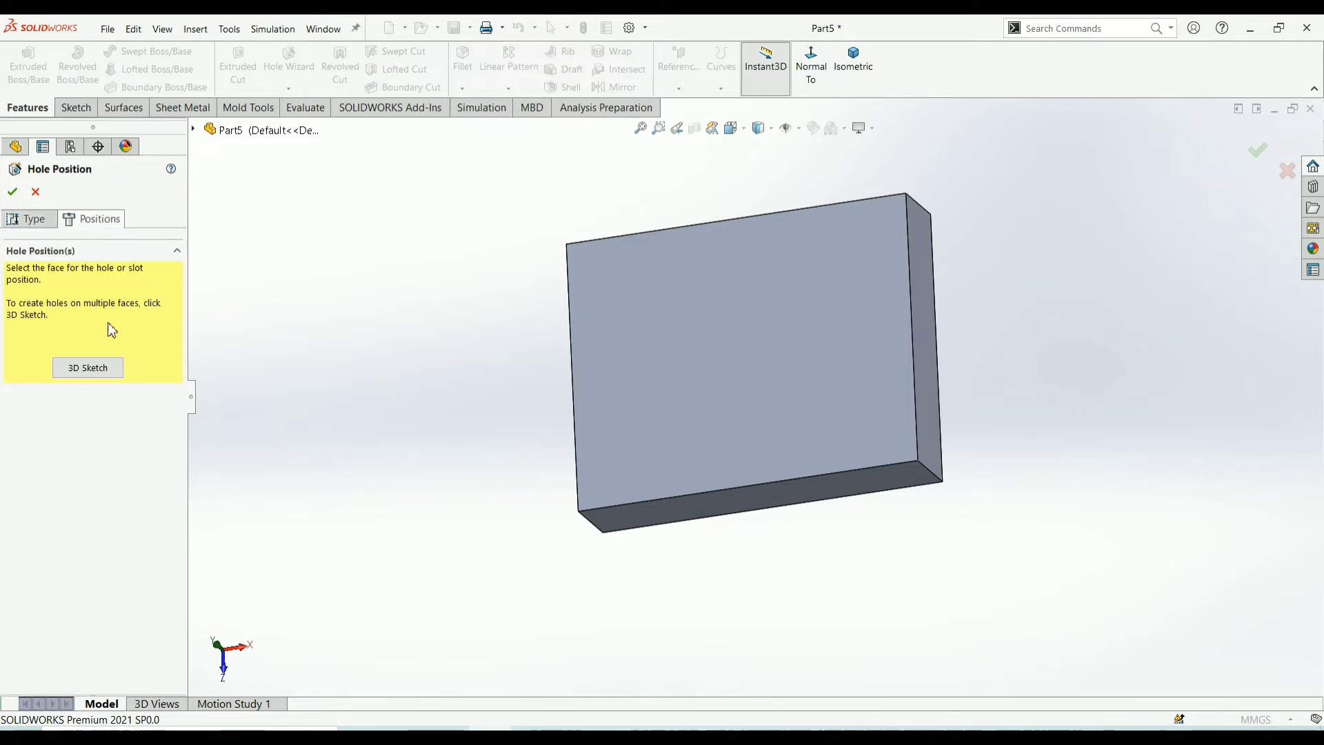
Place two M12 counterbores, one above the other, on the block's front face
left_click(616, 287)
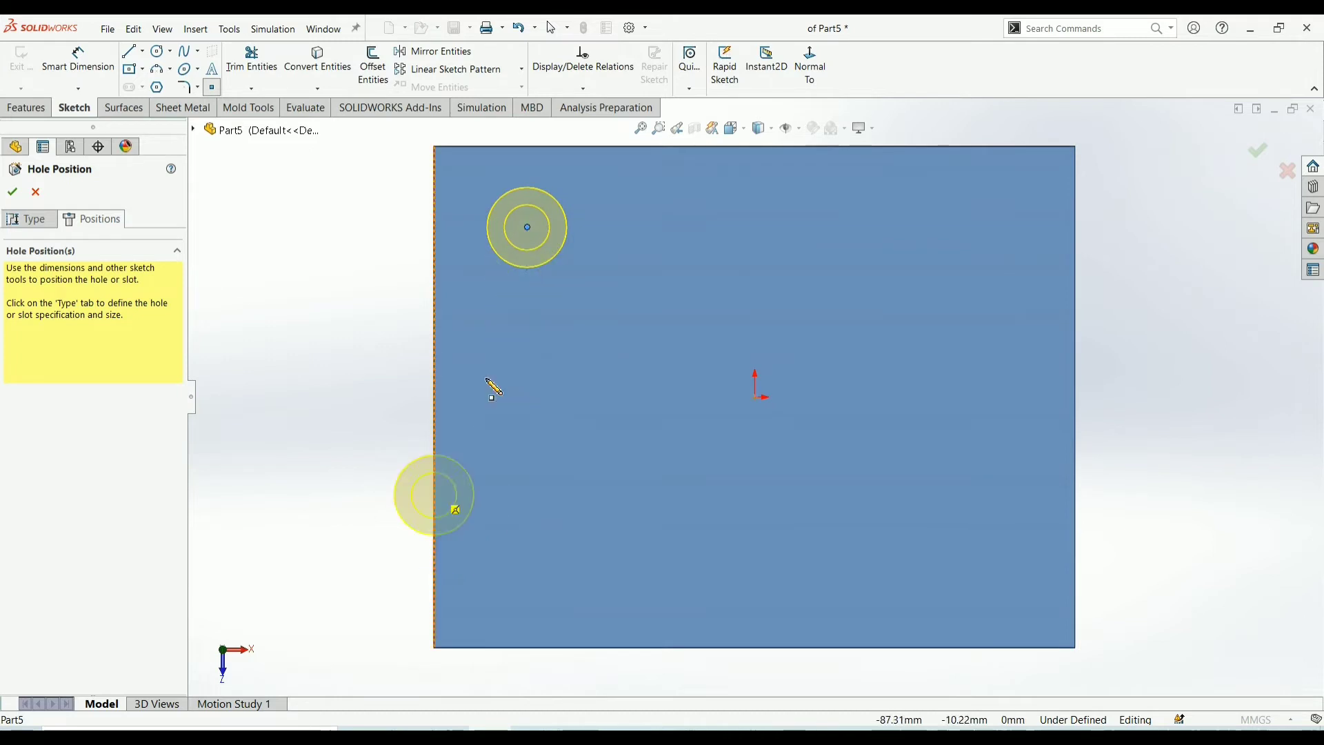
left_click(527, 228)
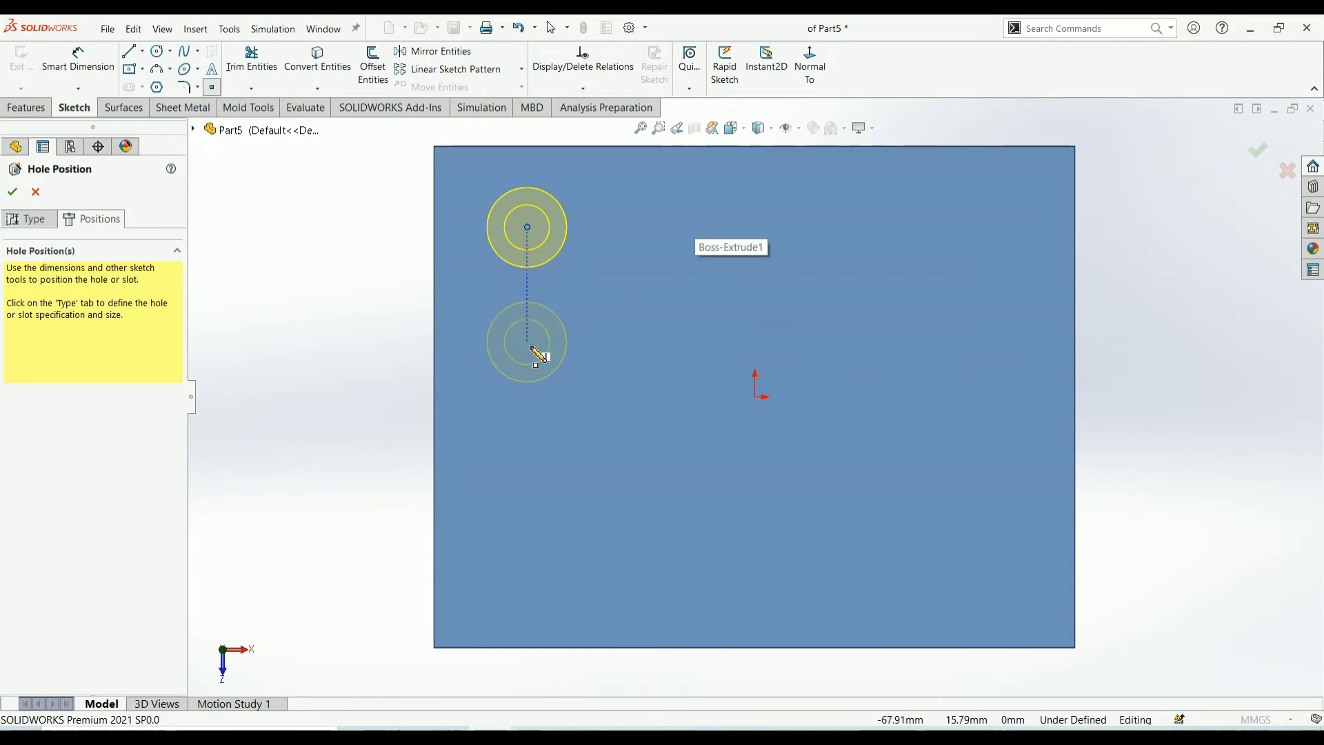
left_click(528, 346)
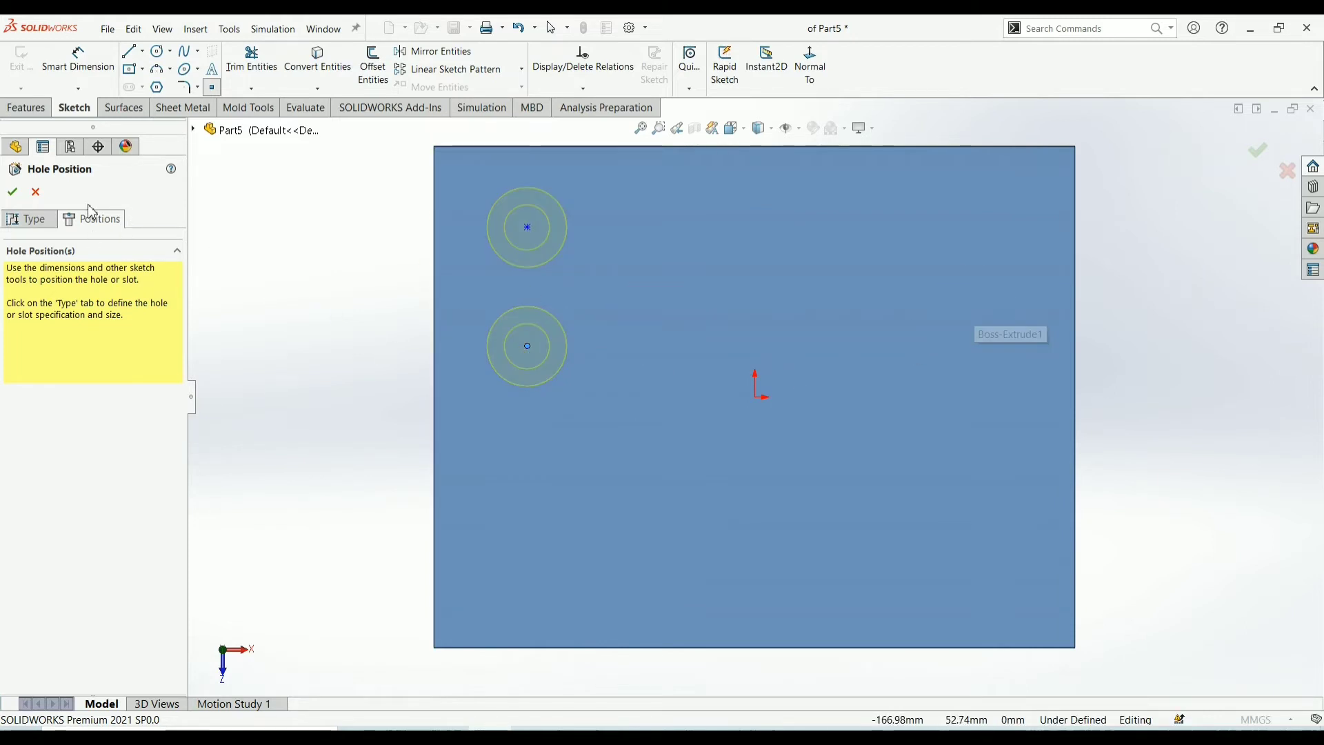
left_click(12, 192)
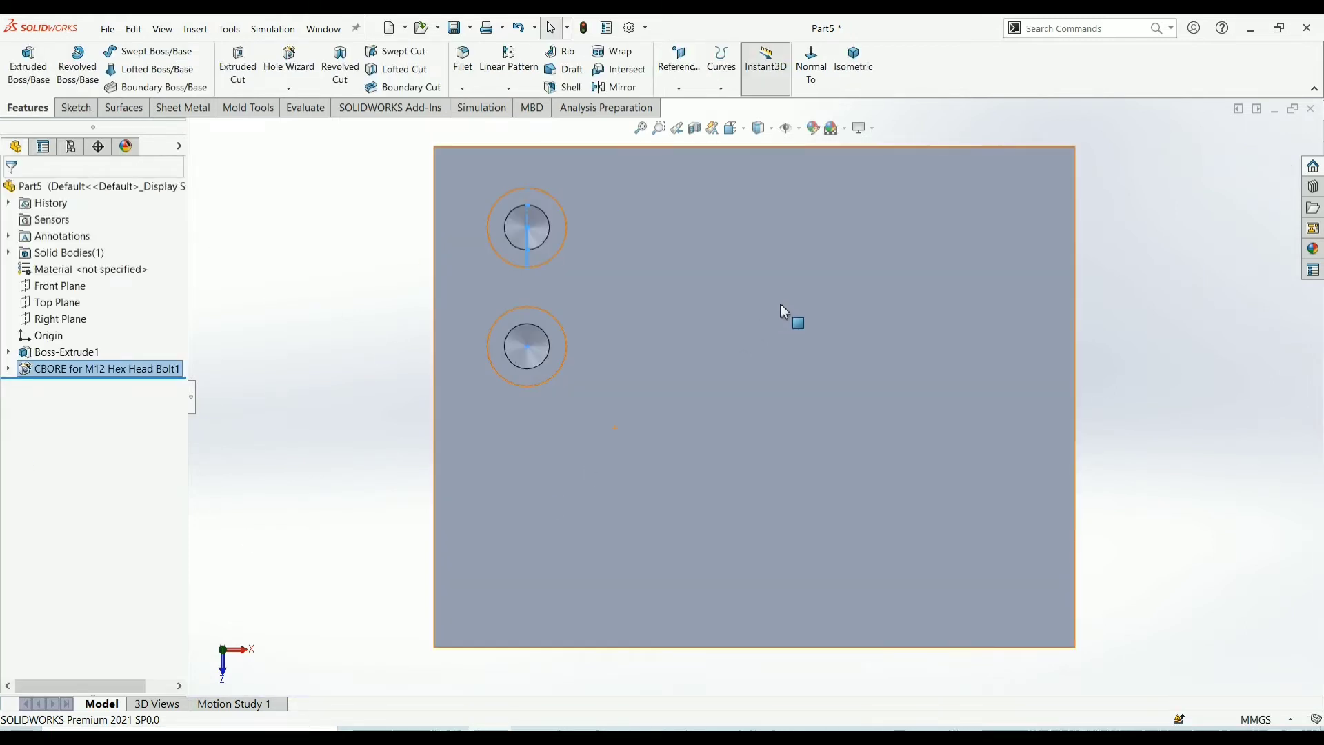
Orbit the plate to a tilted view and back toward the front
middle_click_drag(780, 304, 724, 395)
mouse_move(536, 265)
middle_mouse_down()
mouse_move(685, 260)
mouse_move(695, 183)
mouse_move(641, 220)
middle_mouse_up()
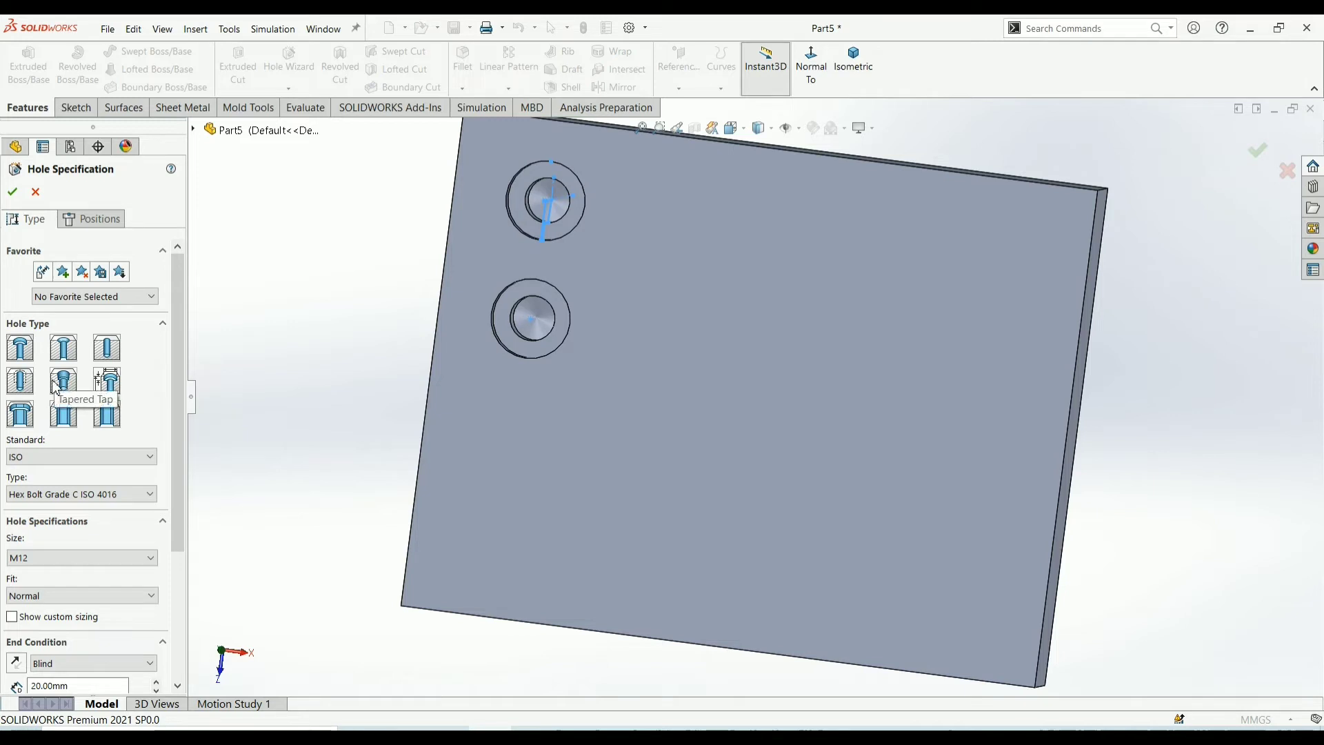
Define the new hole as a 1/8 ISO tapered pipe tap with 15 mm blind tap drill
left_click(59, 387)
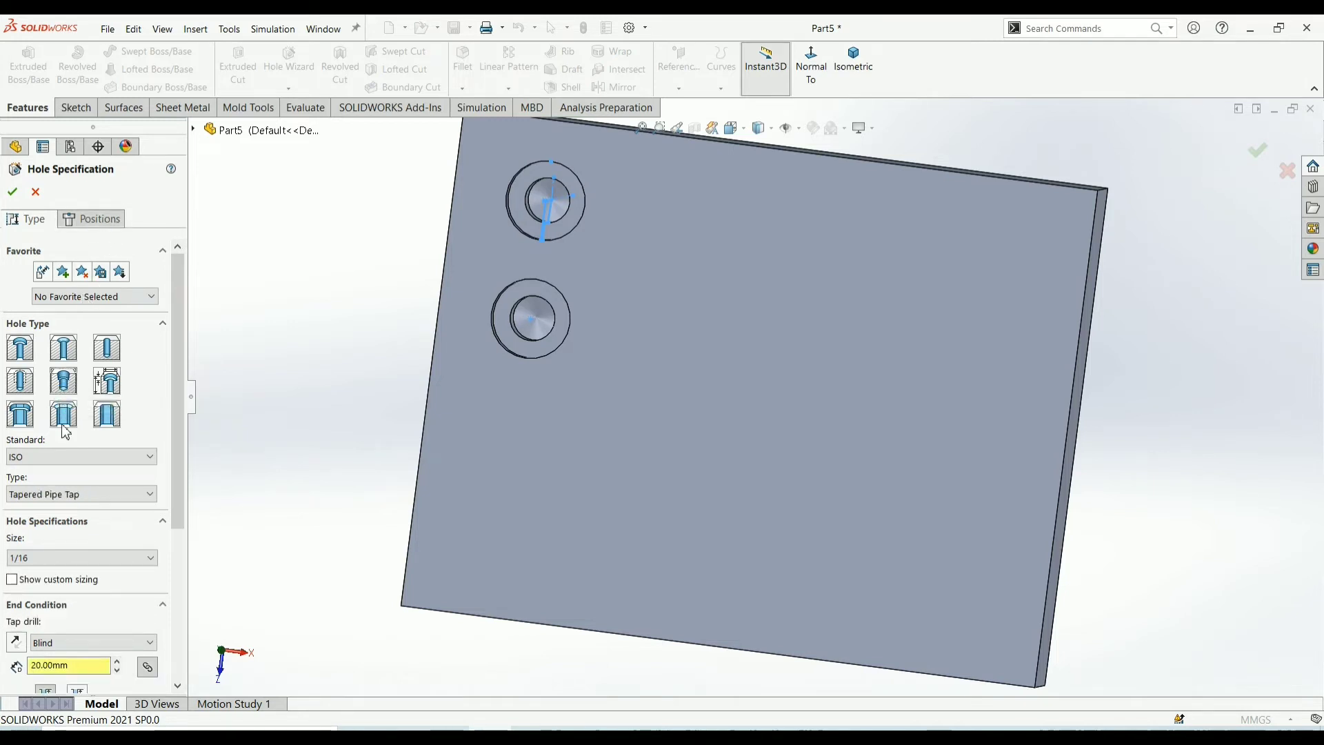
scroll(68, 448, "down", 4)
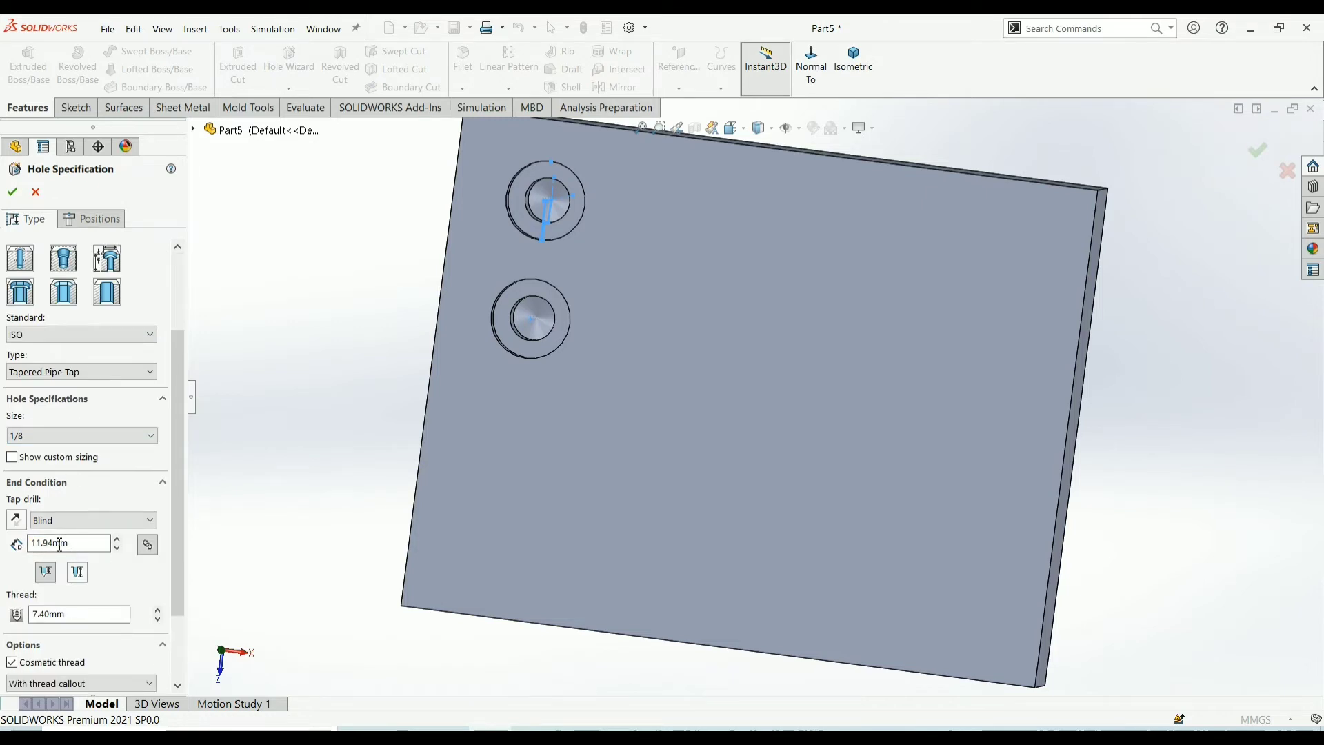
left_click(84, 543)
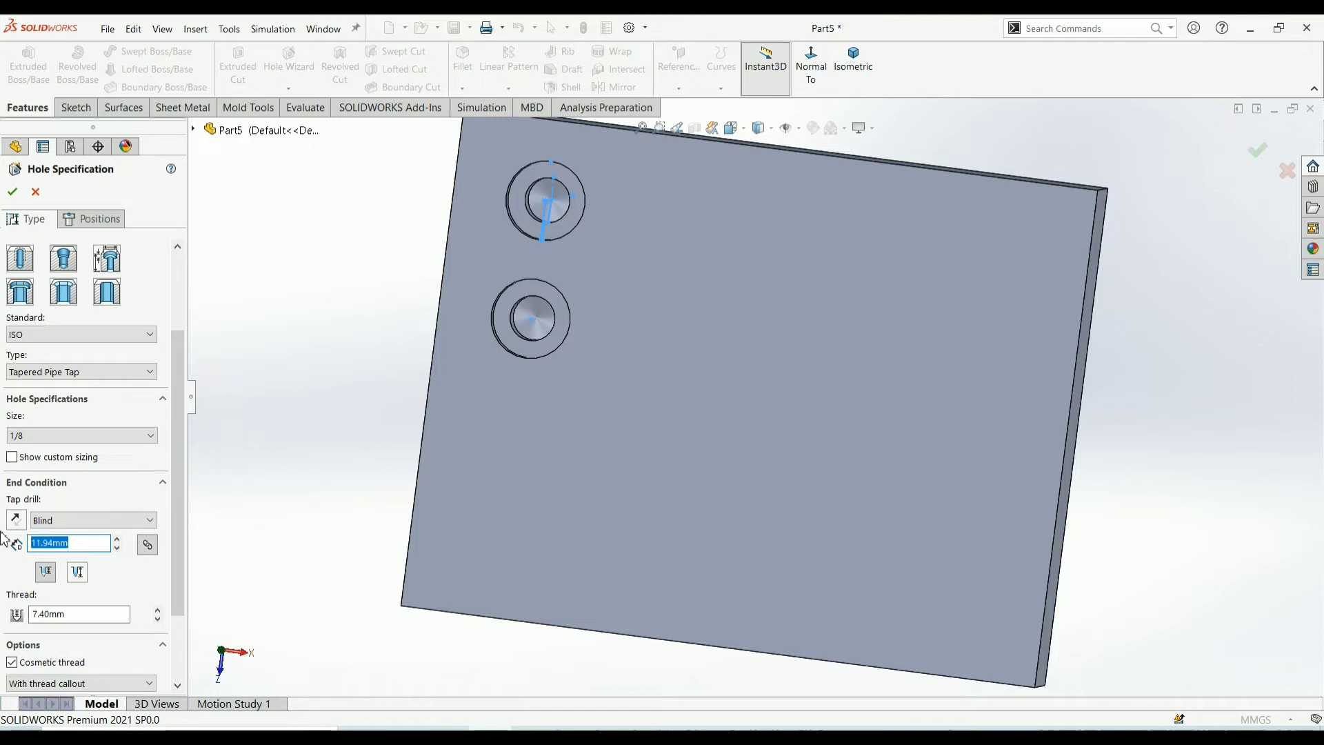
type("1")
scroll(120, 521, "down", 1)
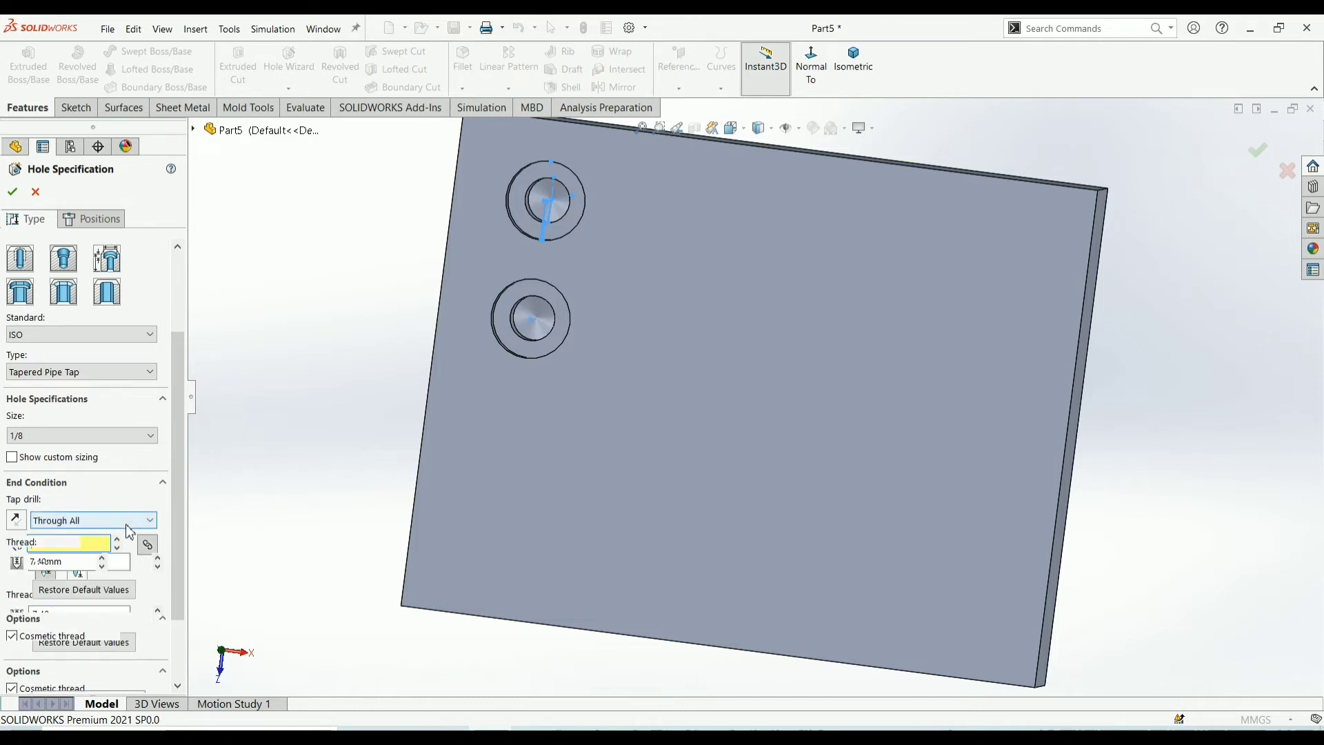
scroll(121, 521, "down", 1)
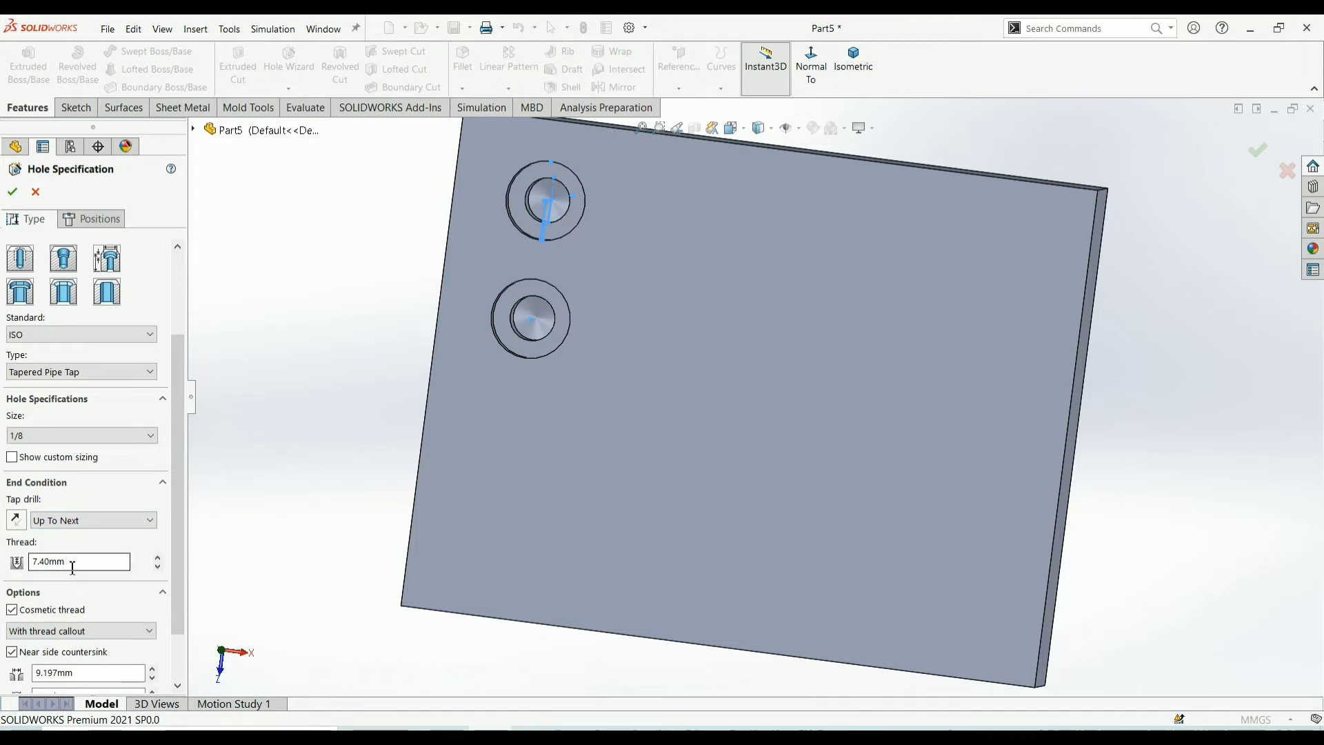
scroll(83, 572, "down", 1)
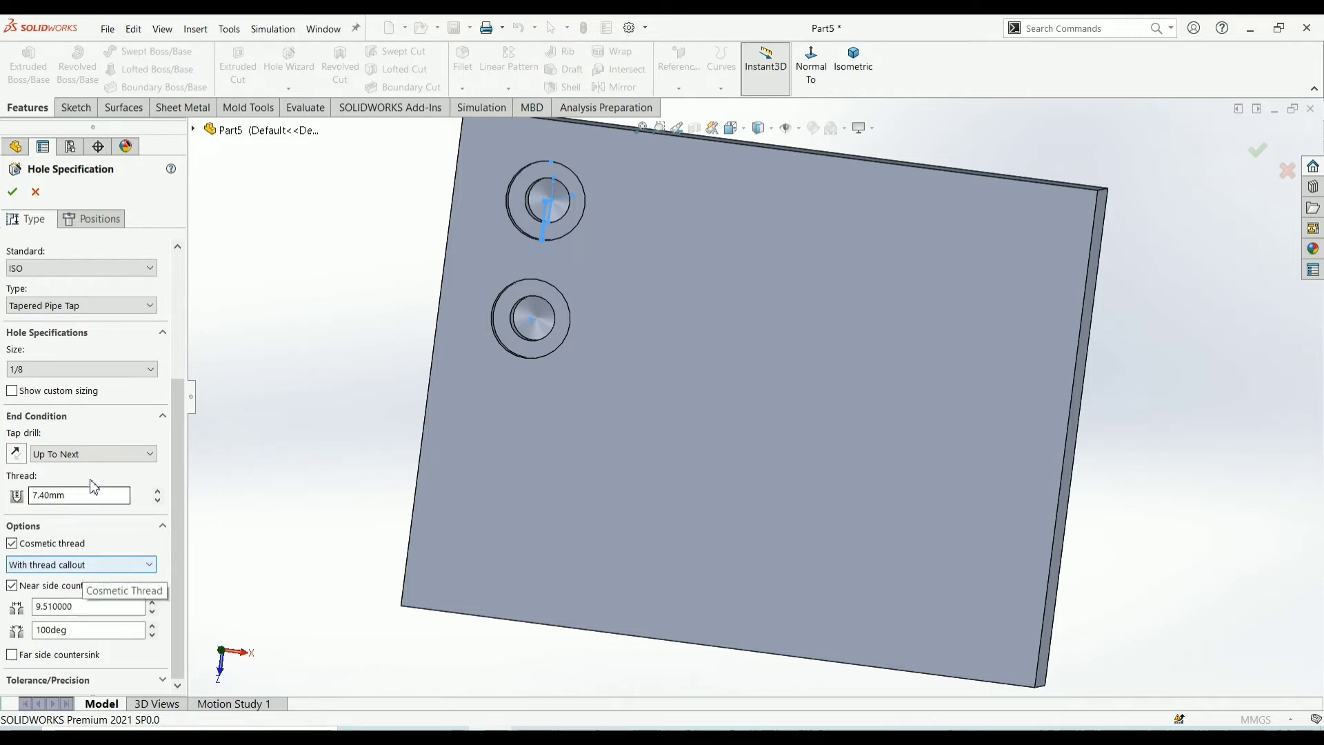
scroll(93, 497, "up", 3)
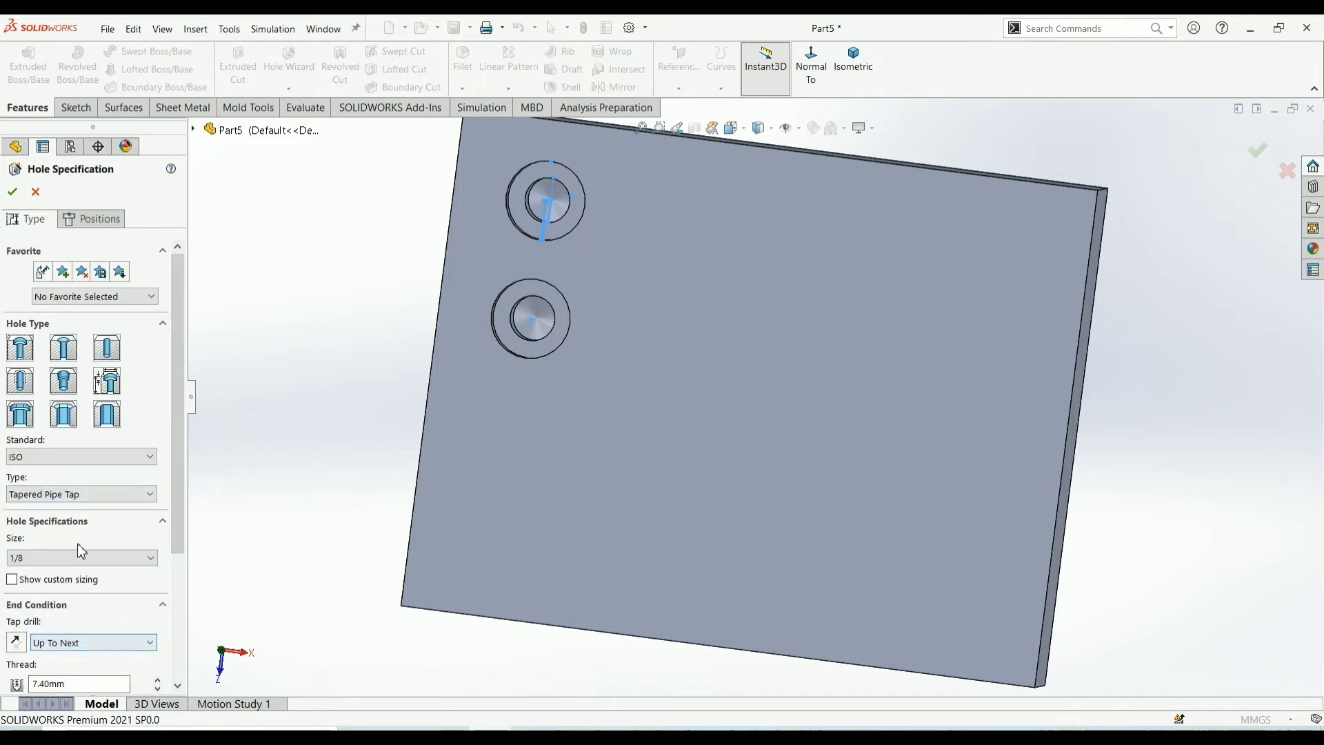
scroll(114, 584, "down", 2)
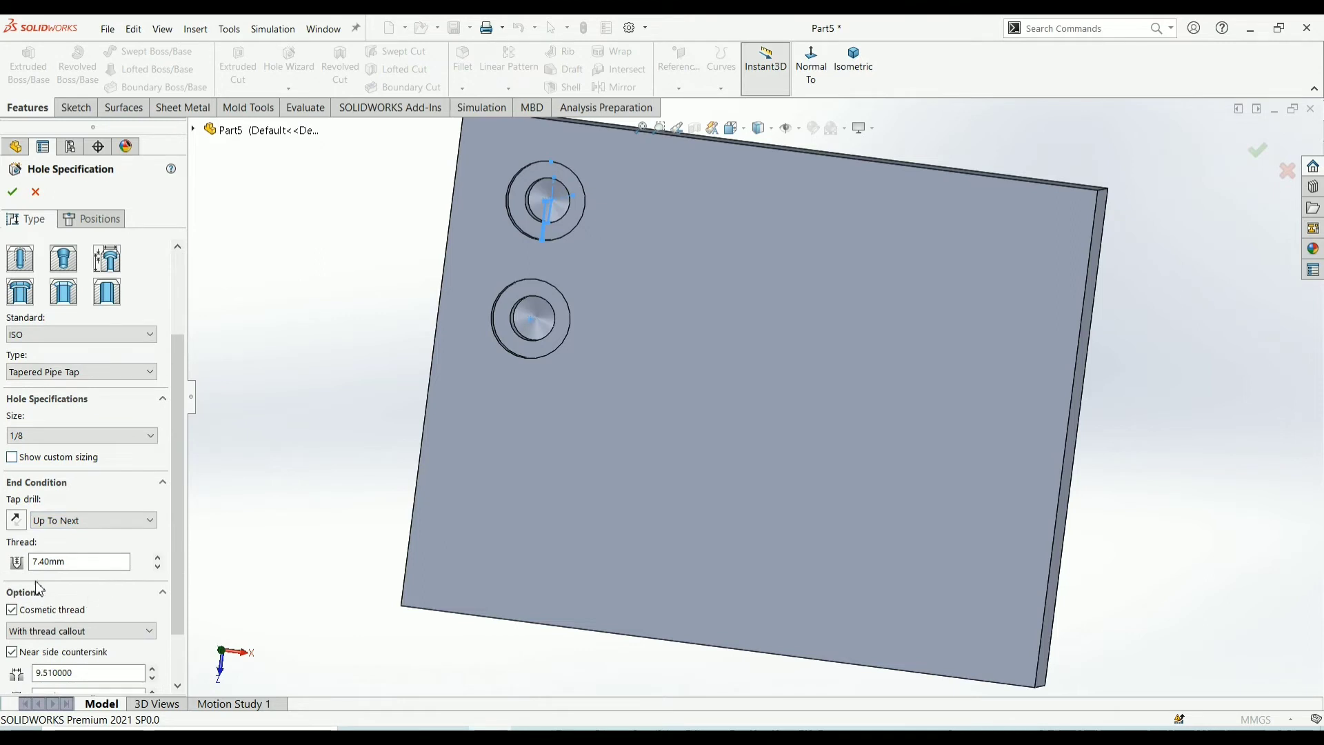
left_click(145, 524)
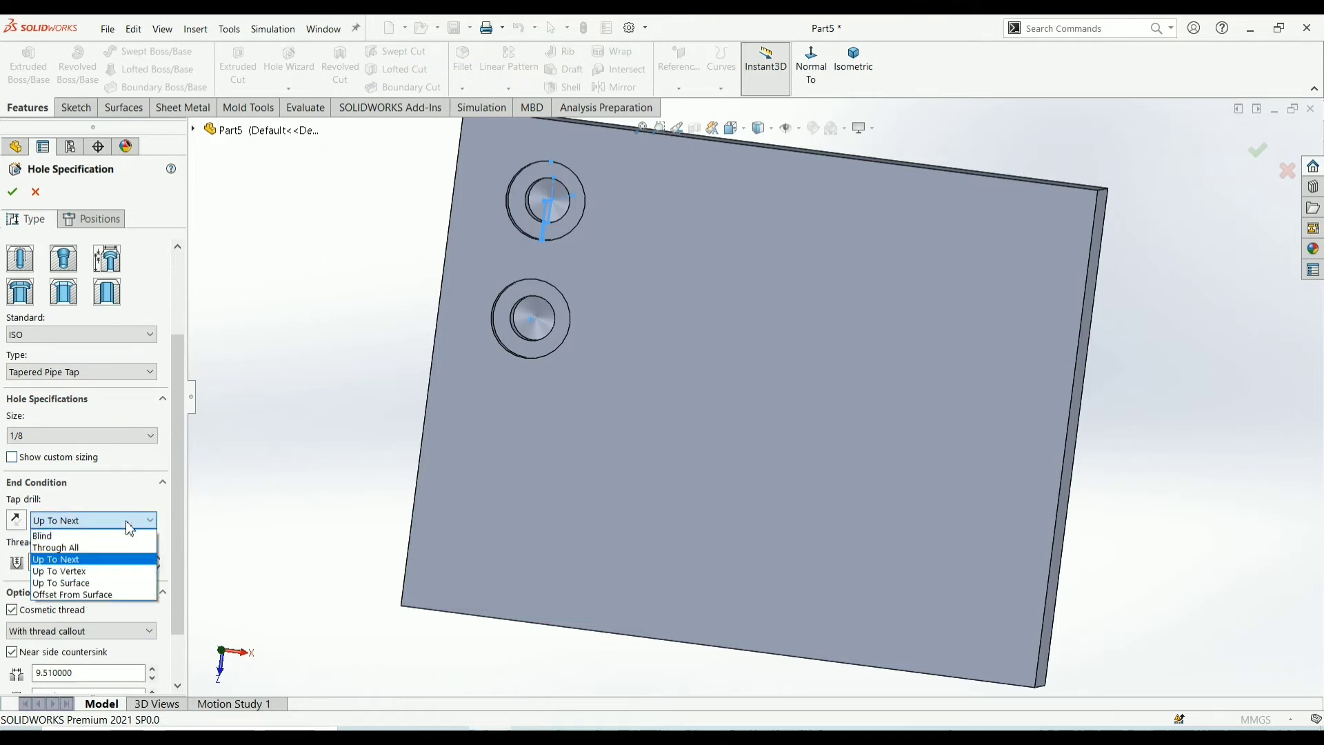
left_click(58, 538)
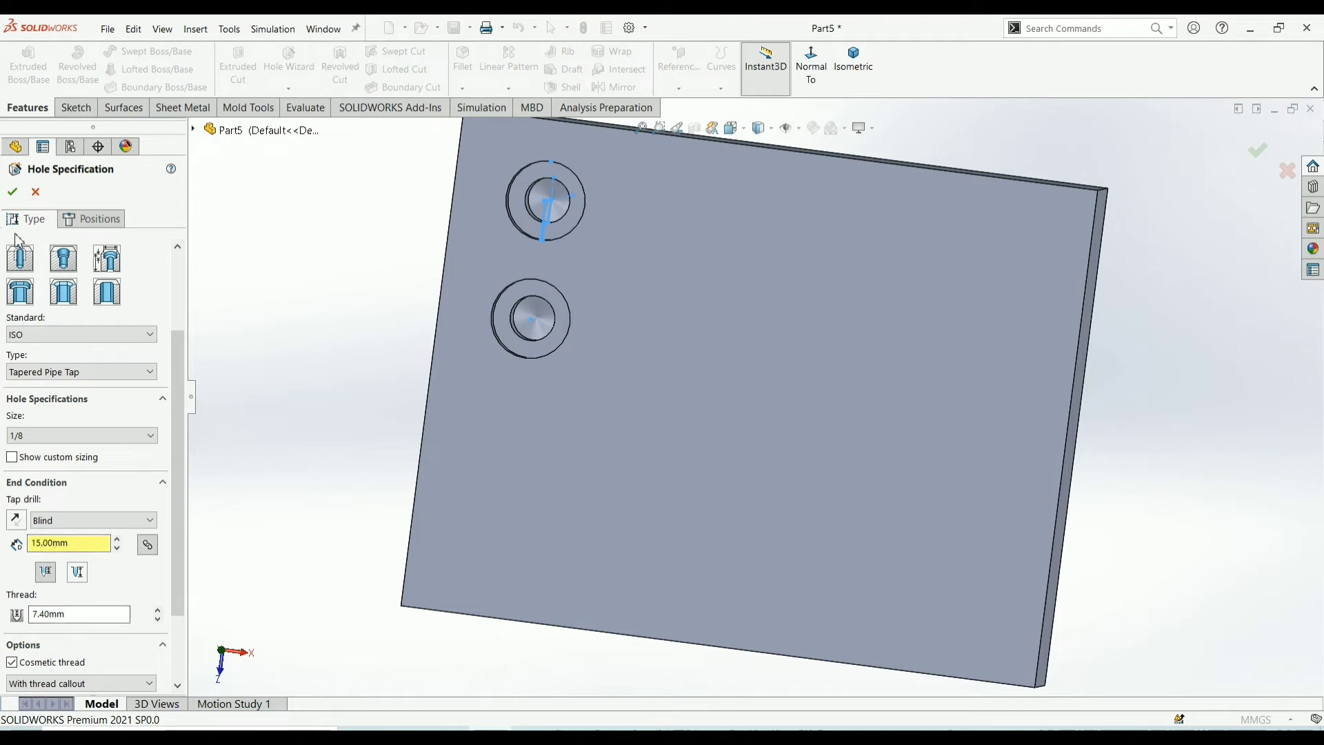
left_click(96, 223)
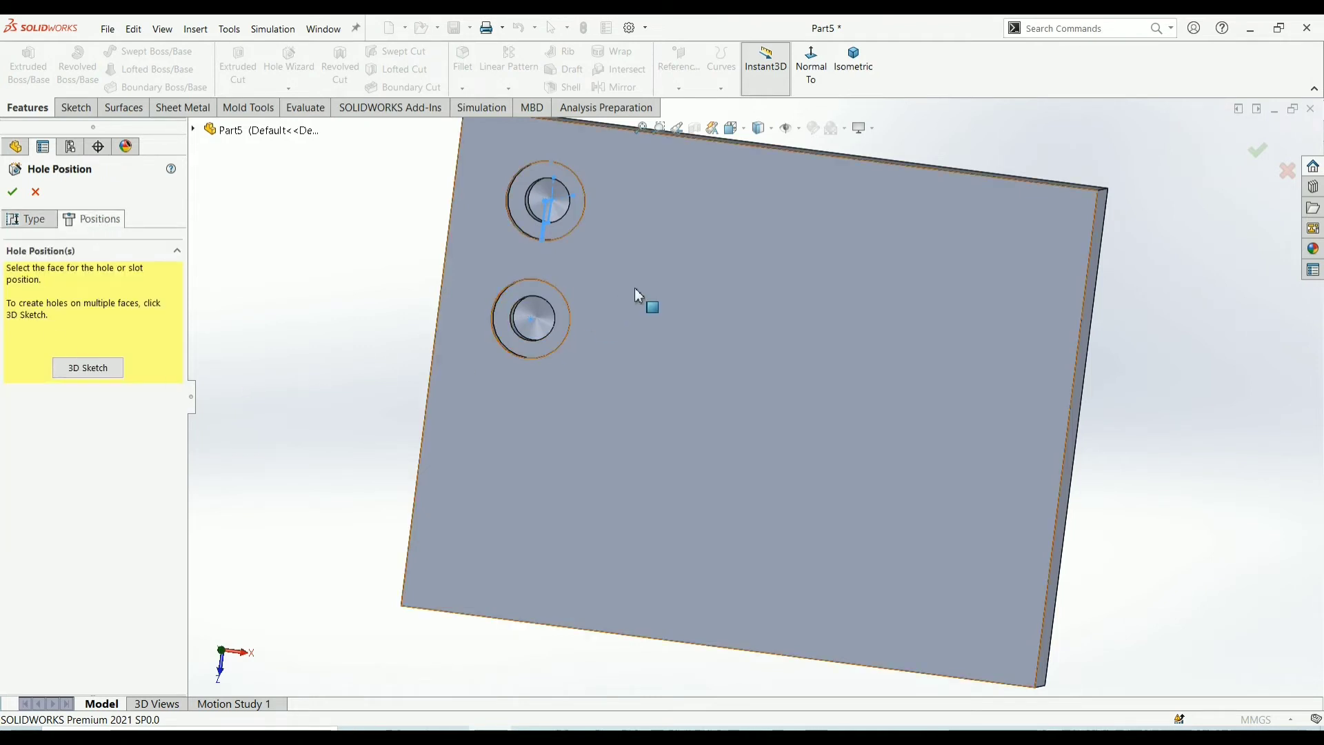
Place two 1/8 Rc tapped holes right of the counterbores, then view from the front
left_click(696, 230)
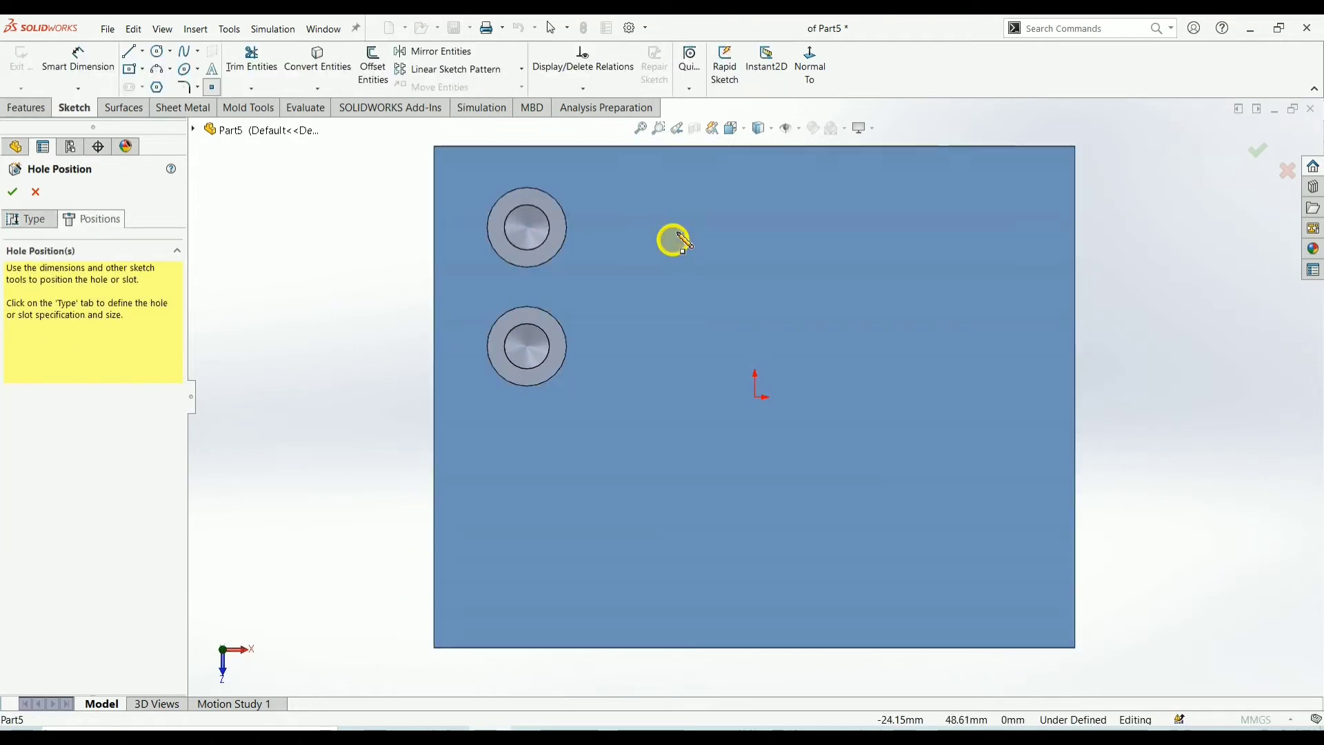
left_click(679, 230)
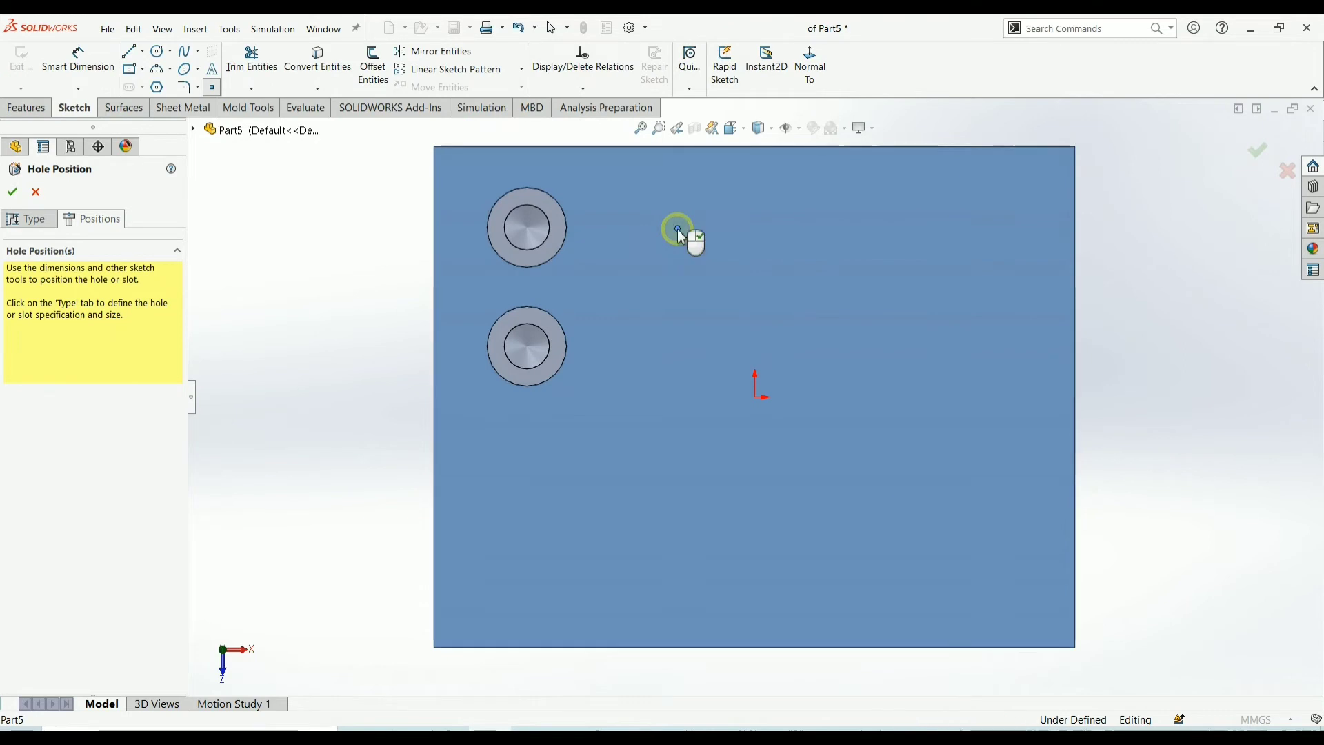
left_click(679, 343)
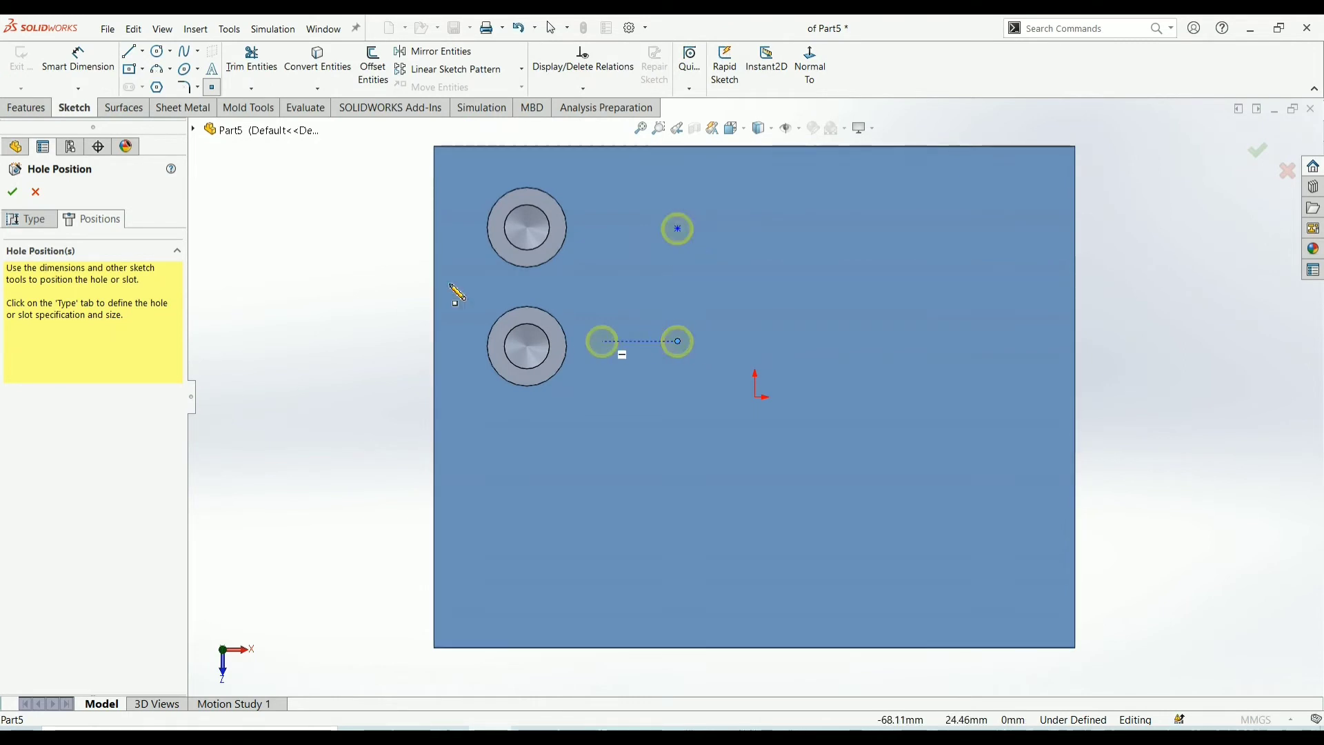
left_click(15, 201)
middle_click_drag(1074, 283, 1023, 345)
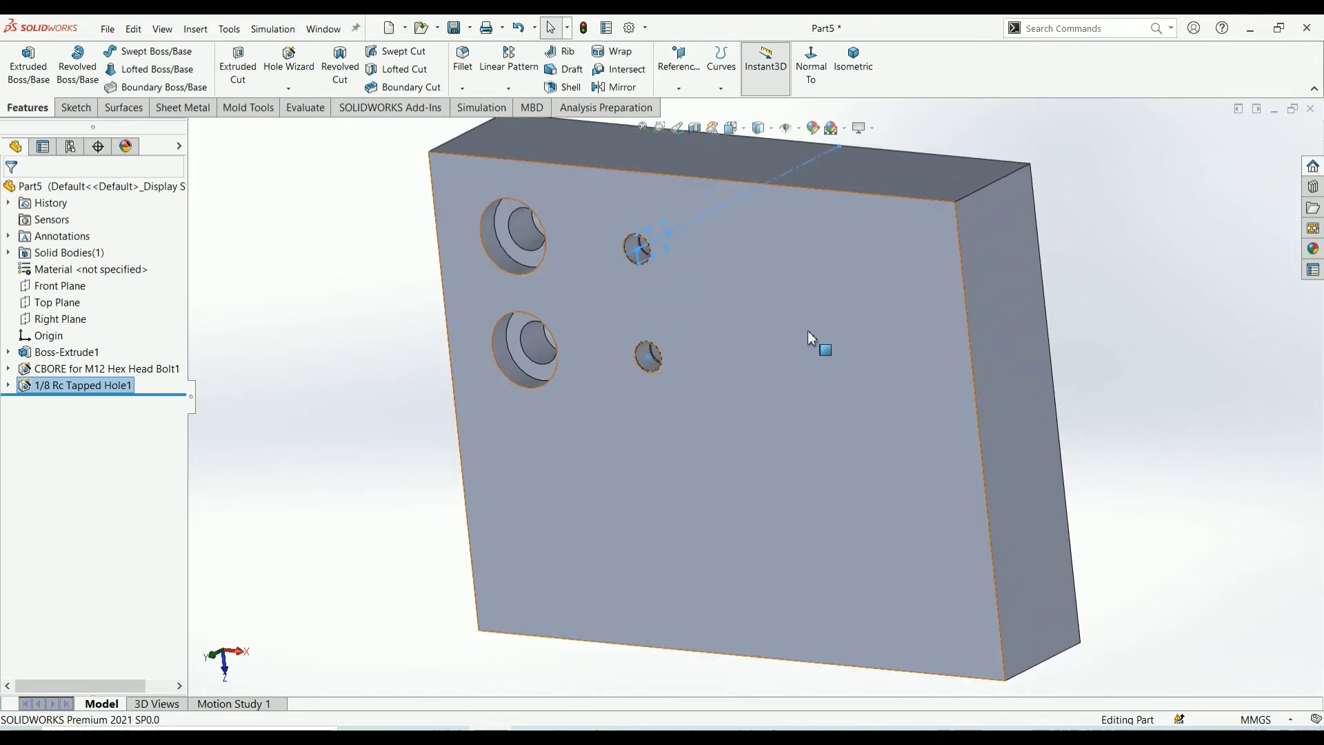
key("ctrl+1")
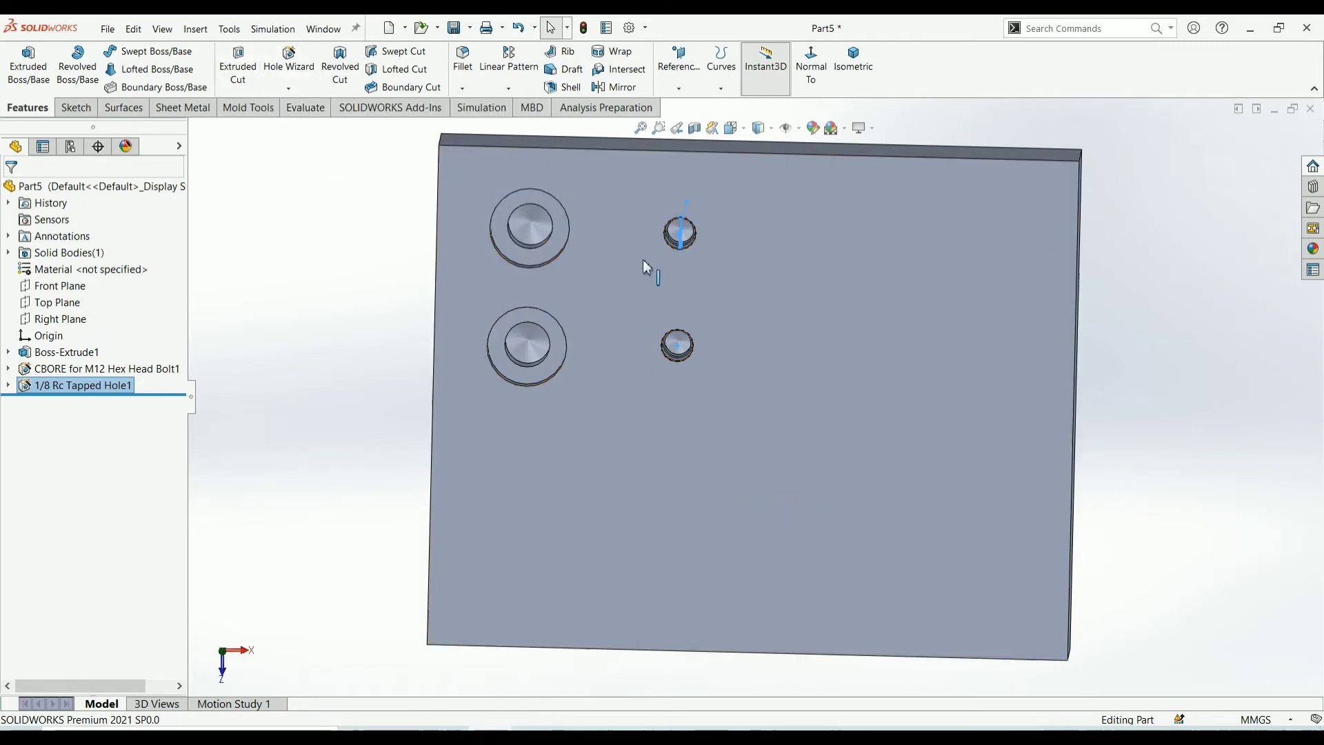
Start a linear pattern, replacing the tapped hole with the M12 counterbore feature
left_click(529, 59)
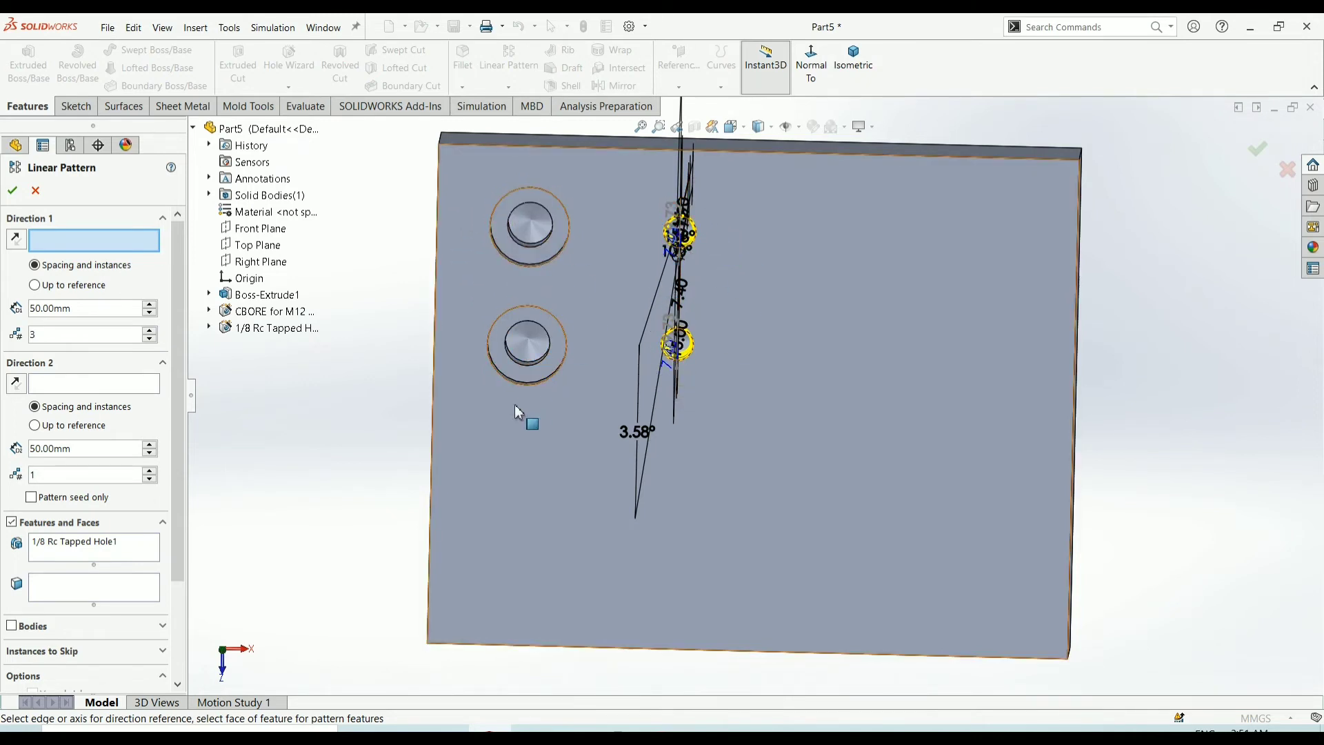
left_click(84, 545)
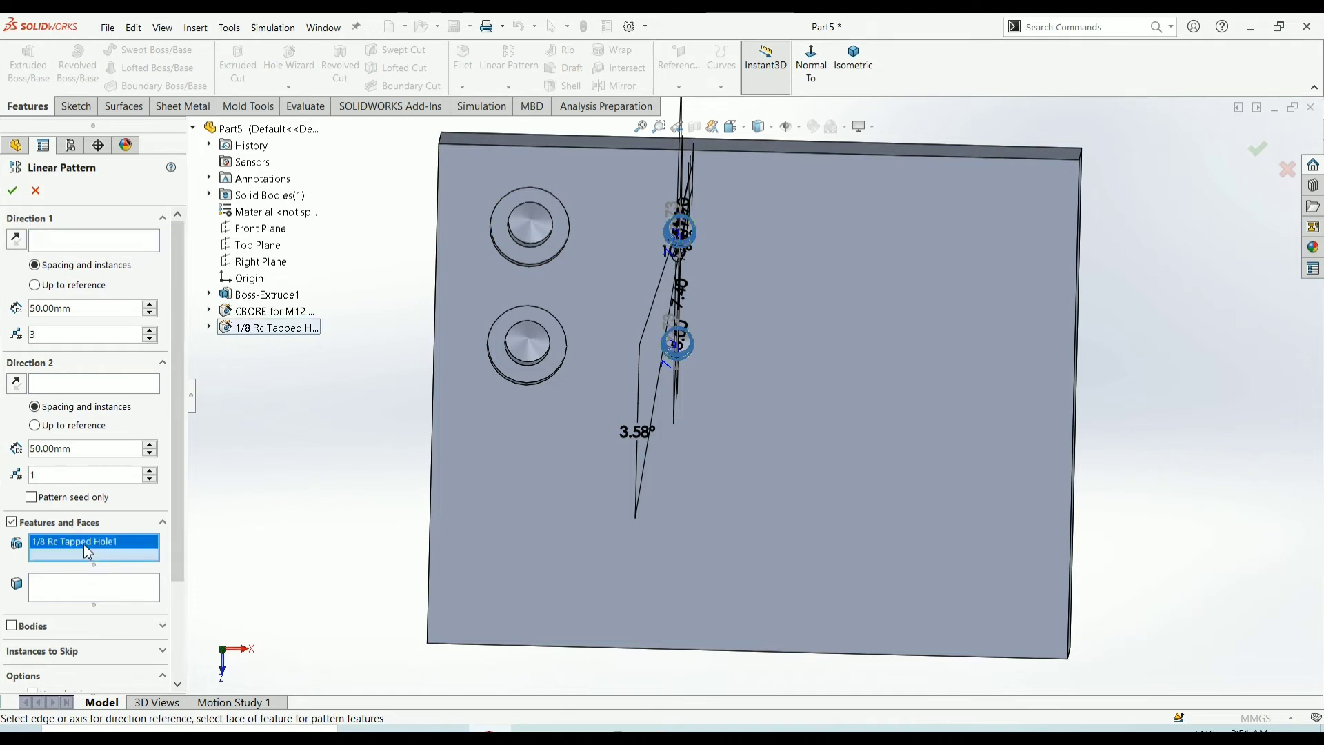
right_click(76, 557)
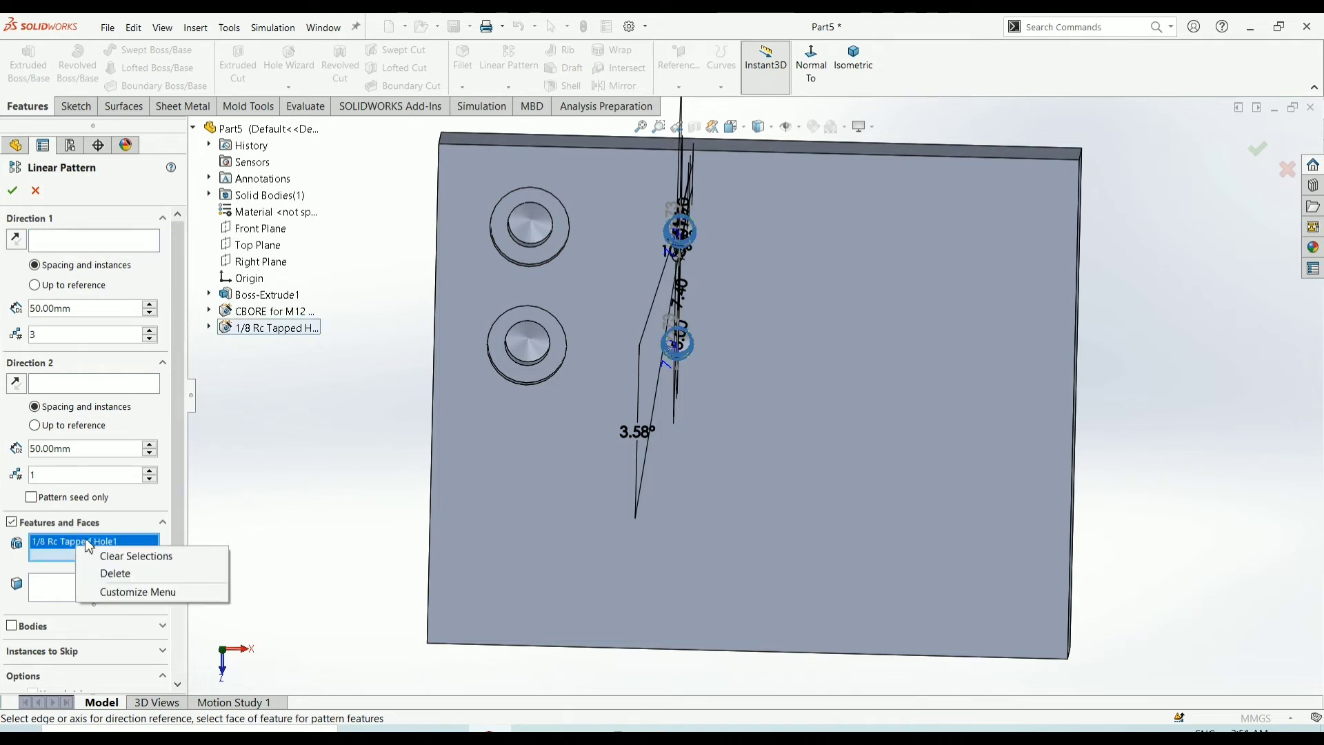
left_click(117, 571)
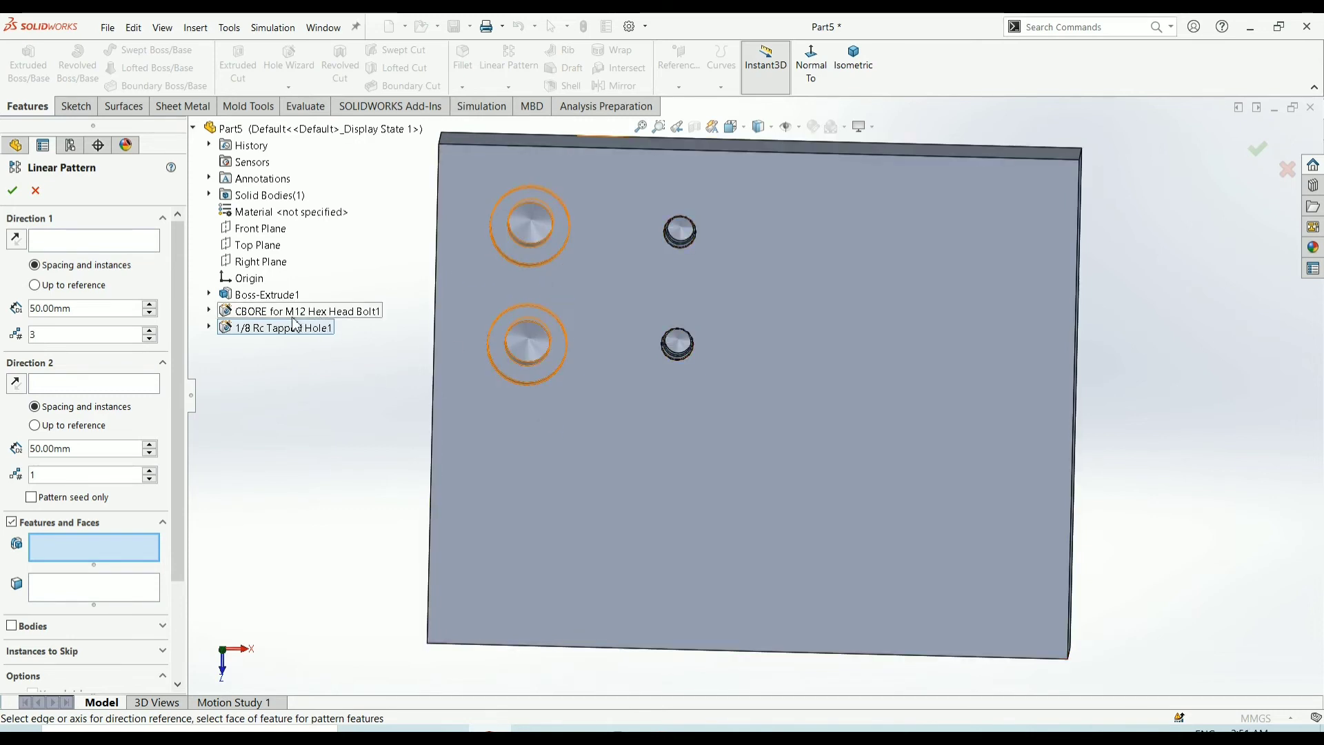
left_click(268, 315)
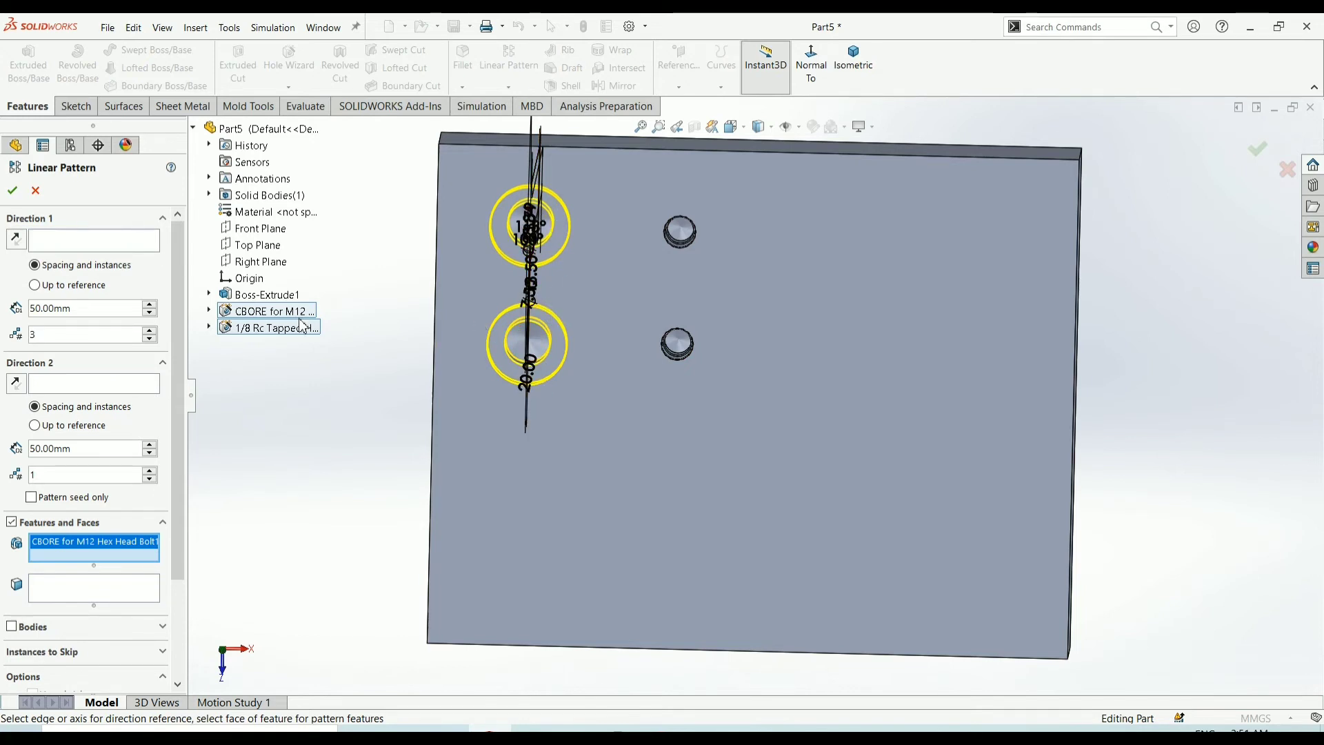
left_click(58, 247)
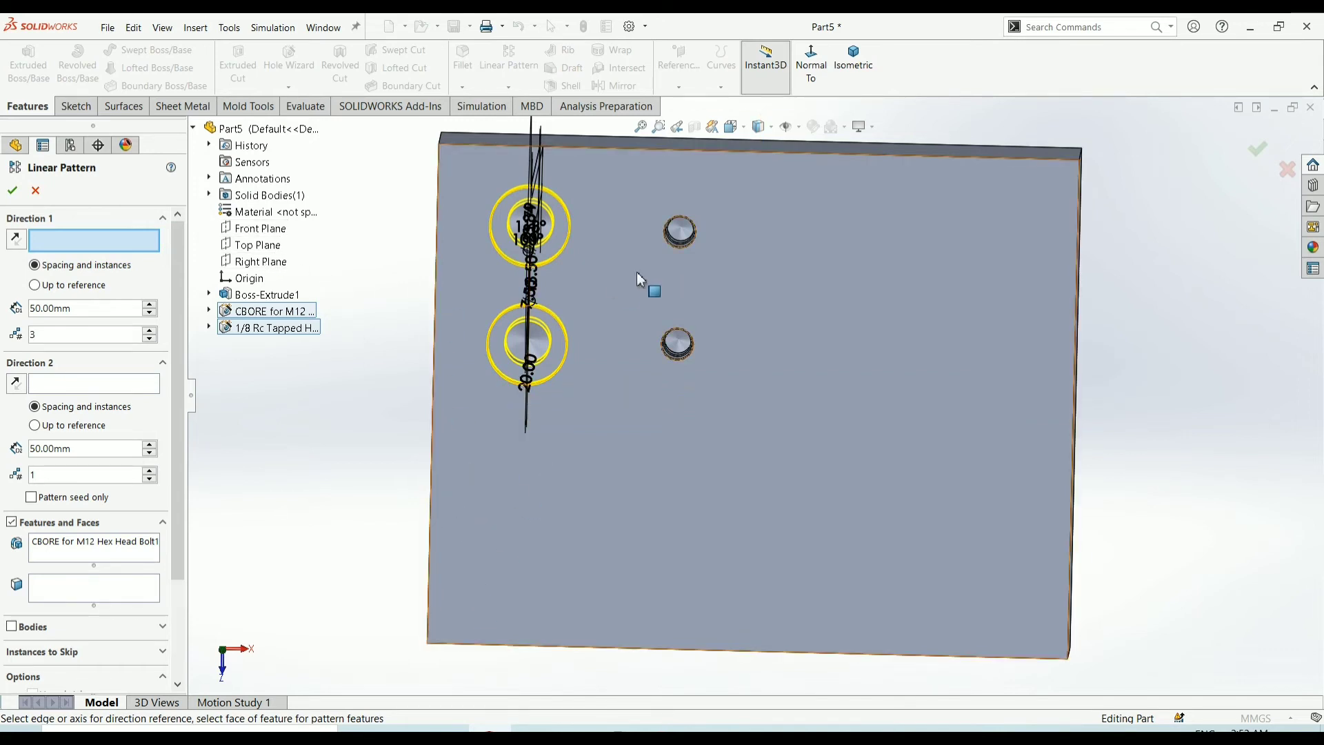
Pattern the counterbores along the Right Plane, 3 instances 70 mm apart, and inspect
left_click(274, 267)
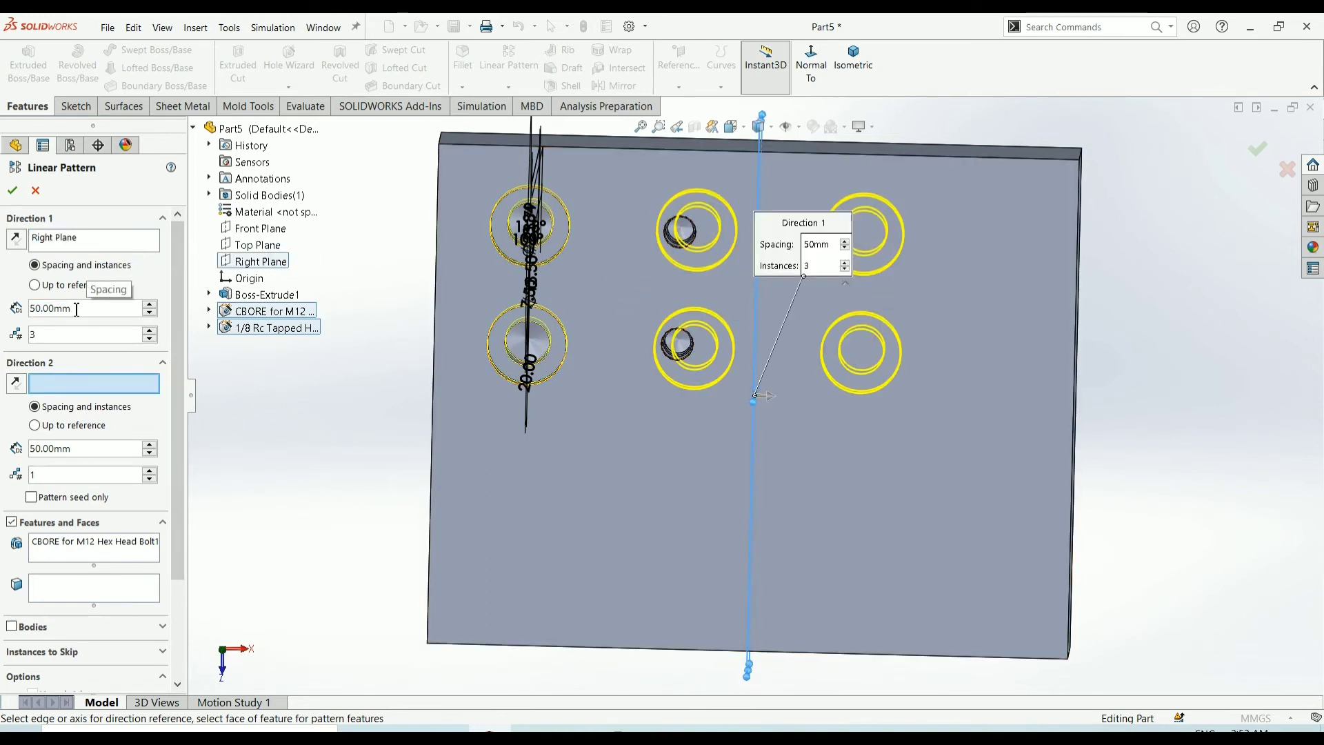
left_click(153, 309)
type("70")
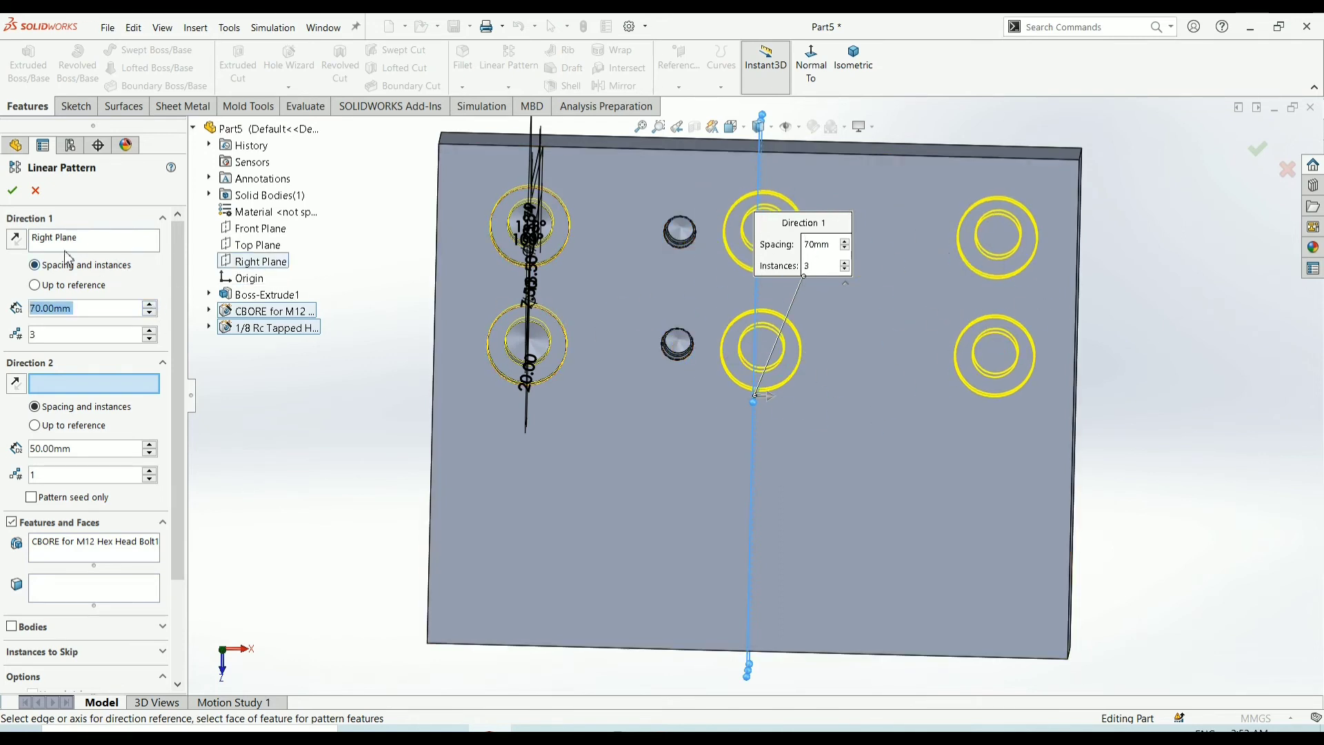
left_click(11, 193)
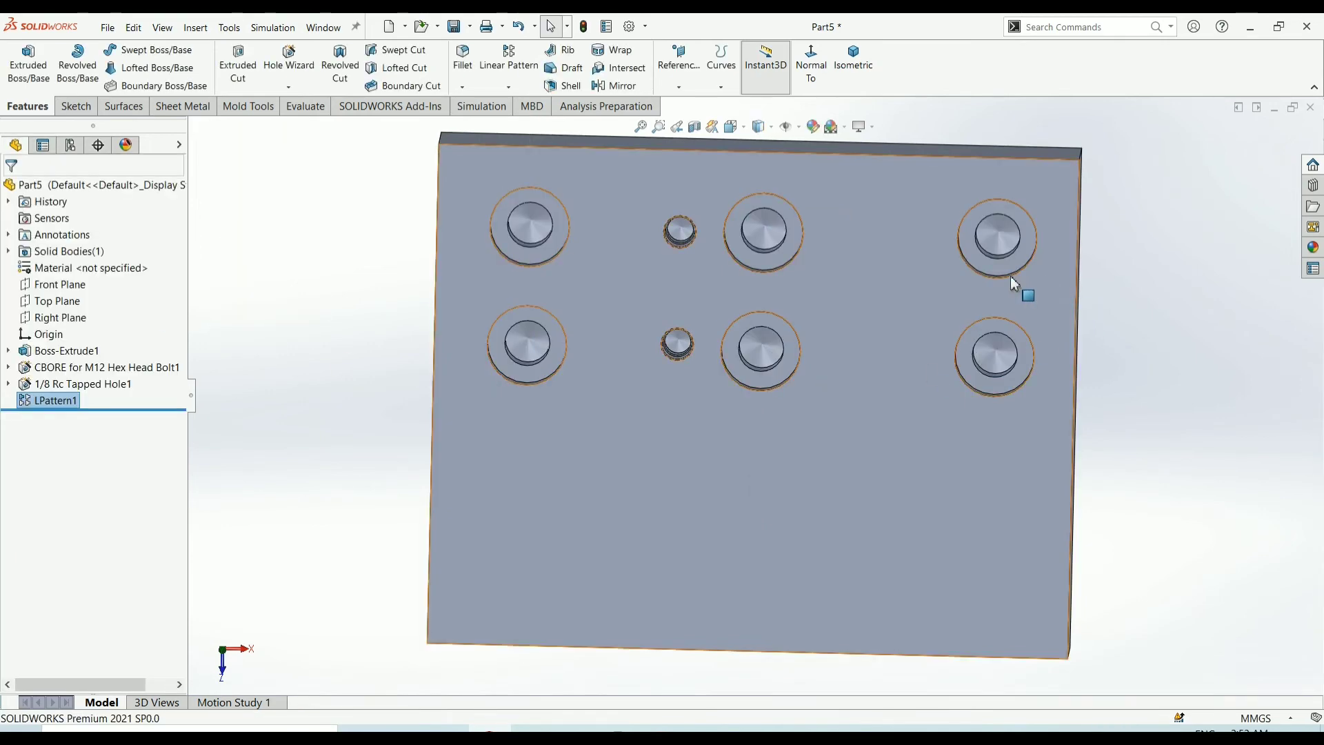
mouse_move(963, 297)
middle_mouse_down()
mouse_move(866, 363)
mouse_move(969, 295)
middle_mouse_up()
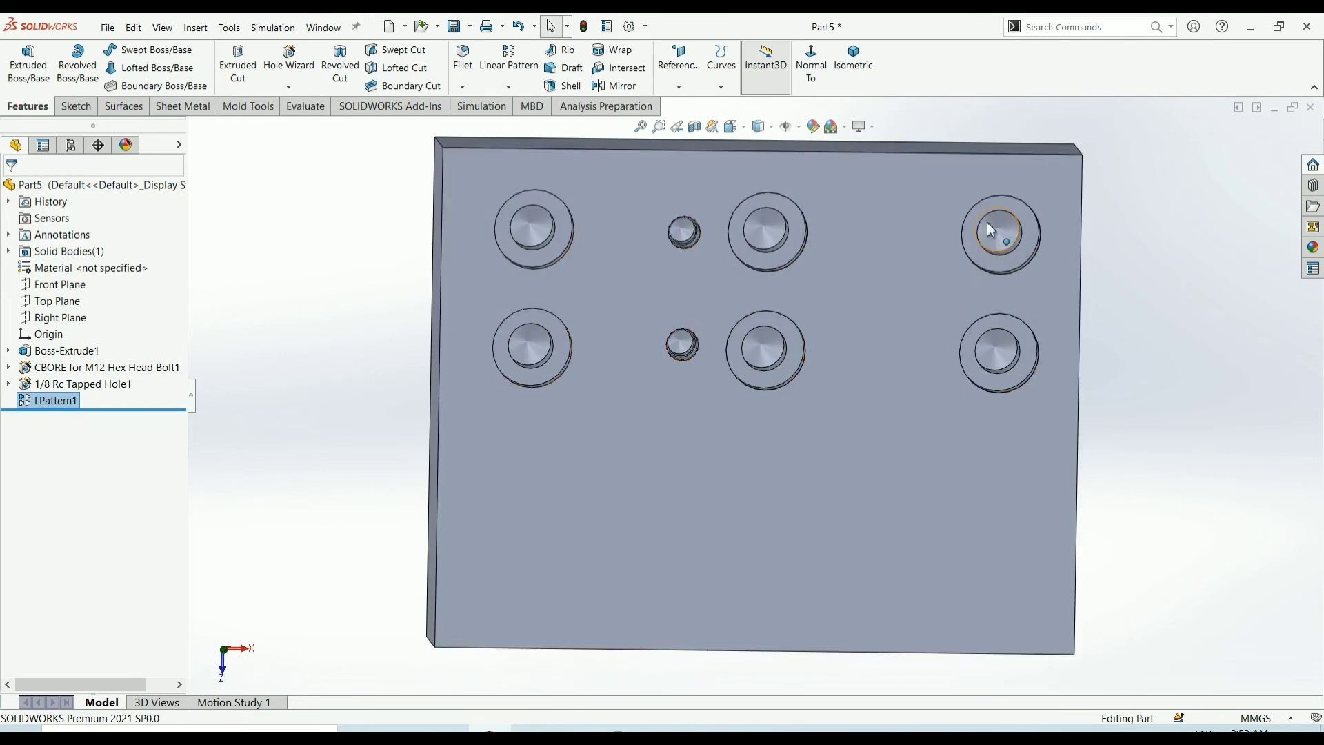
mouse_move(888, 539)
middle_mouse_down()
mouse_move(902, 414)
mouse_move(903, 523)
mouse_move(857, 533)
mouse_move(851, 479)
middle_mouse_up()
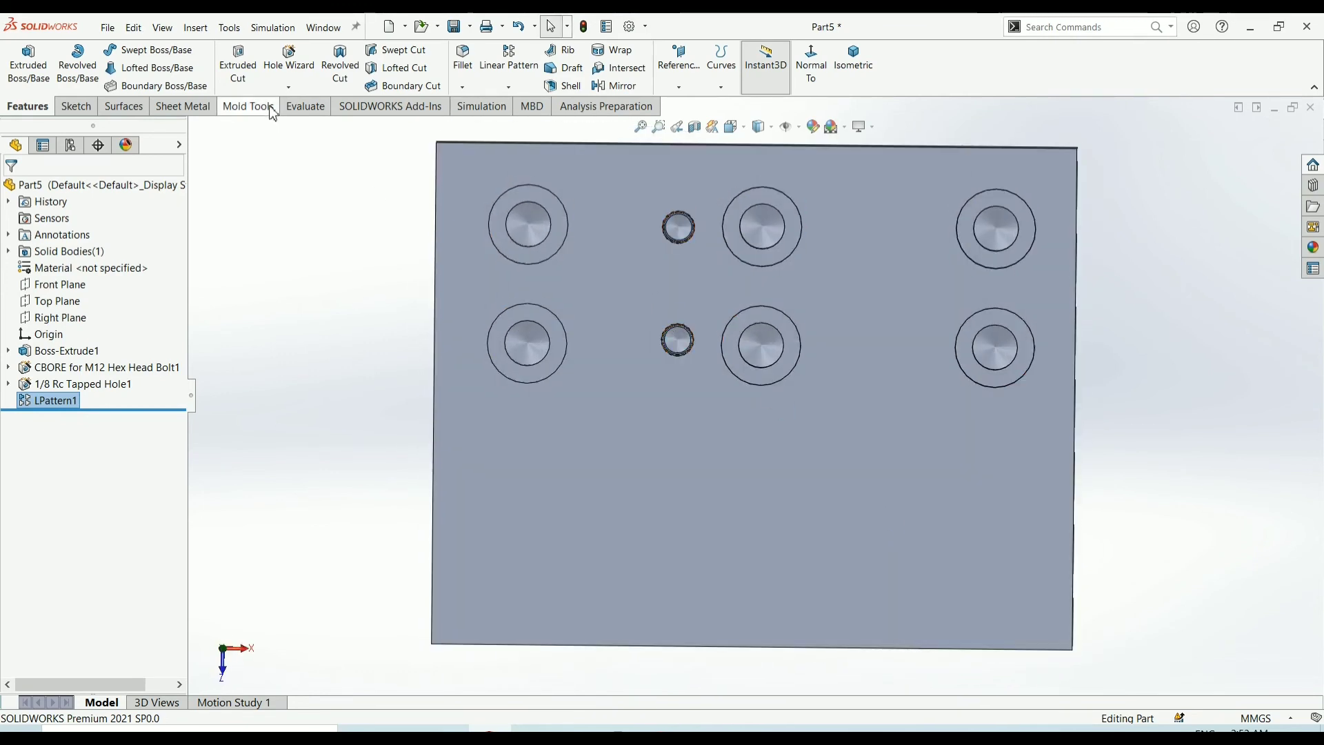
Add an Advanced Hole on the plate's front face with two points side by side near the bottom
left_click(290, 89)
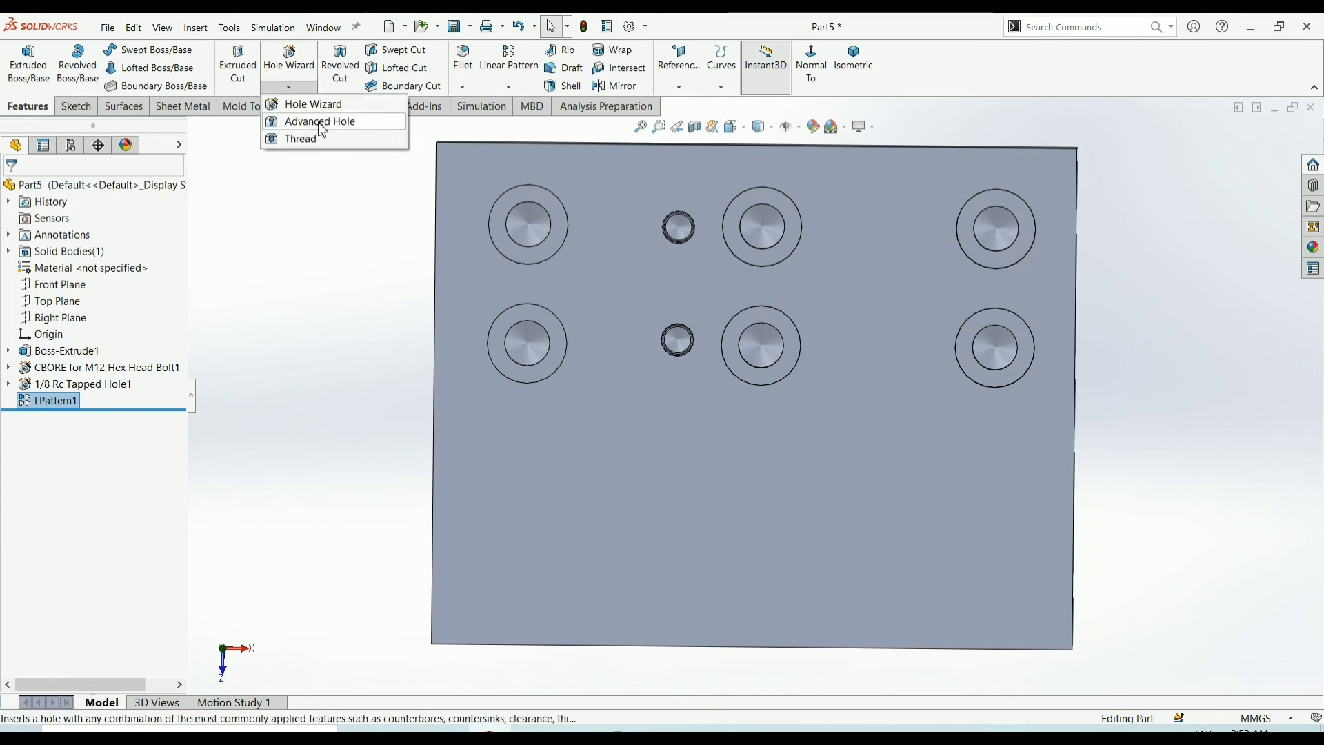
left_click(322, 123)
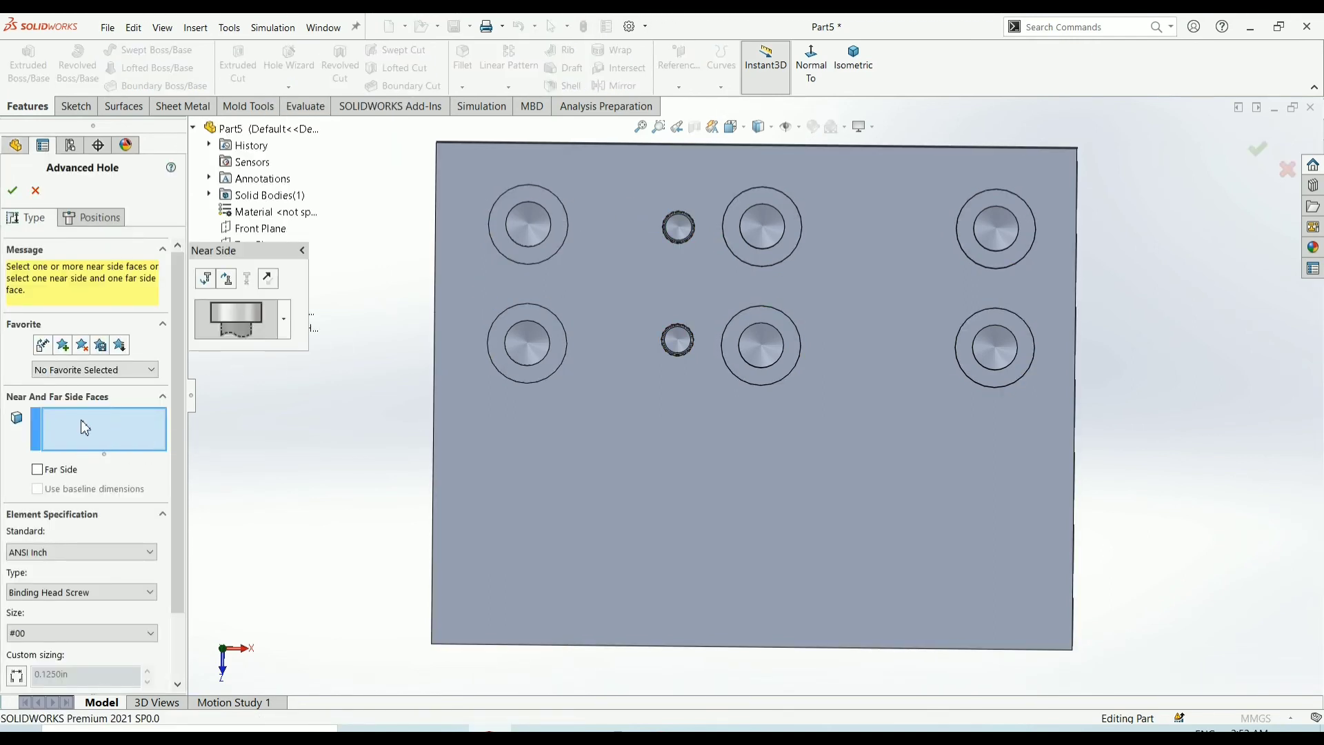
left_click(606, 523)
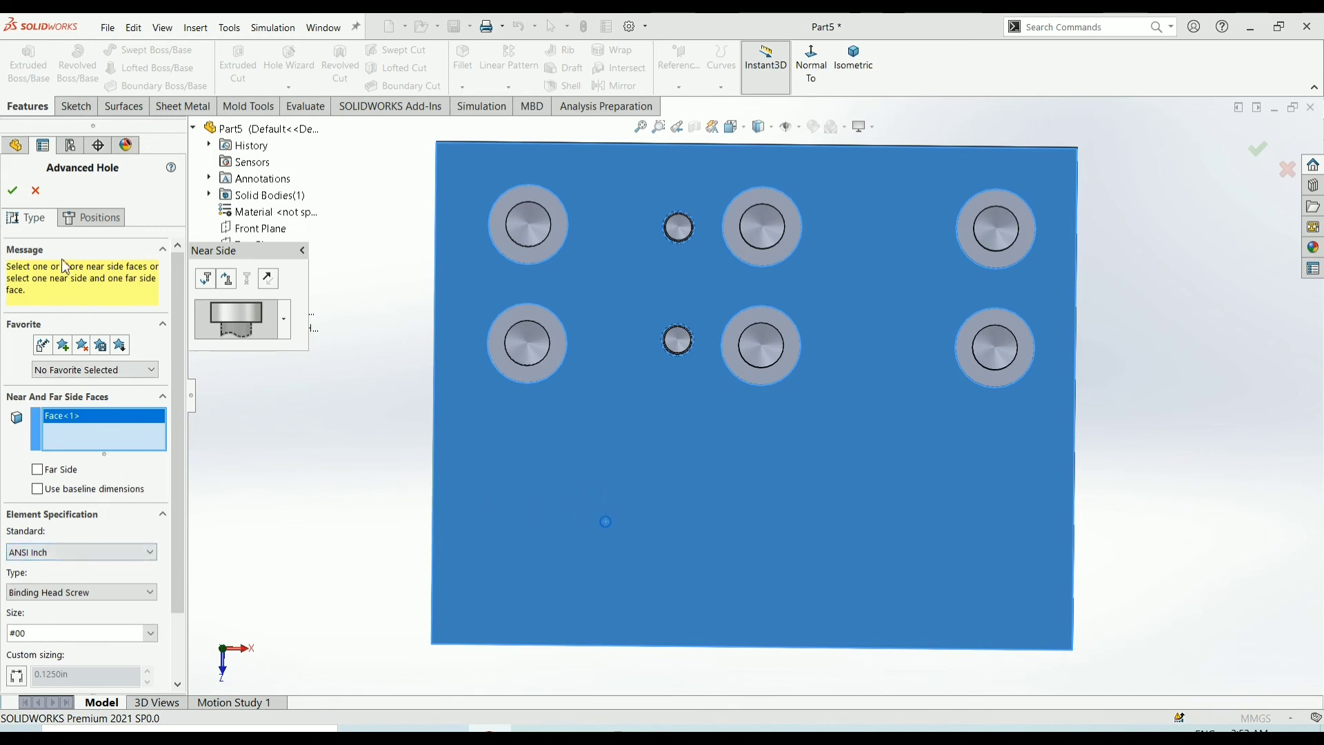
left_click(94, 217)
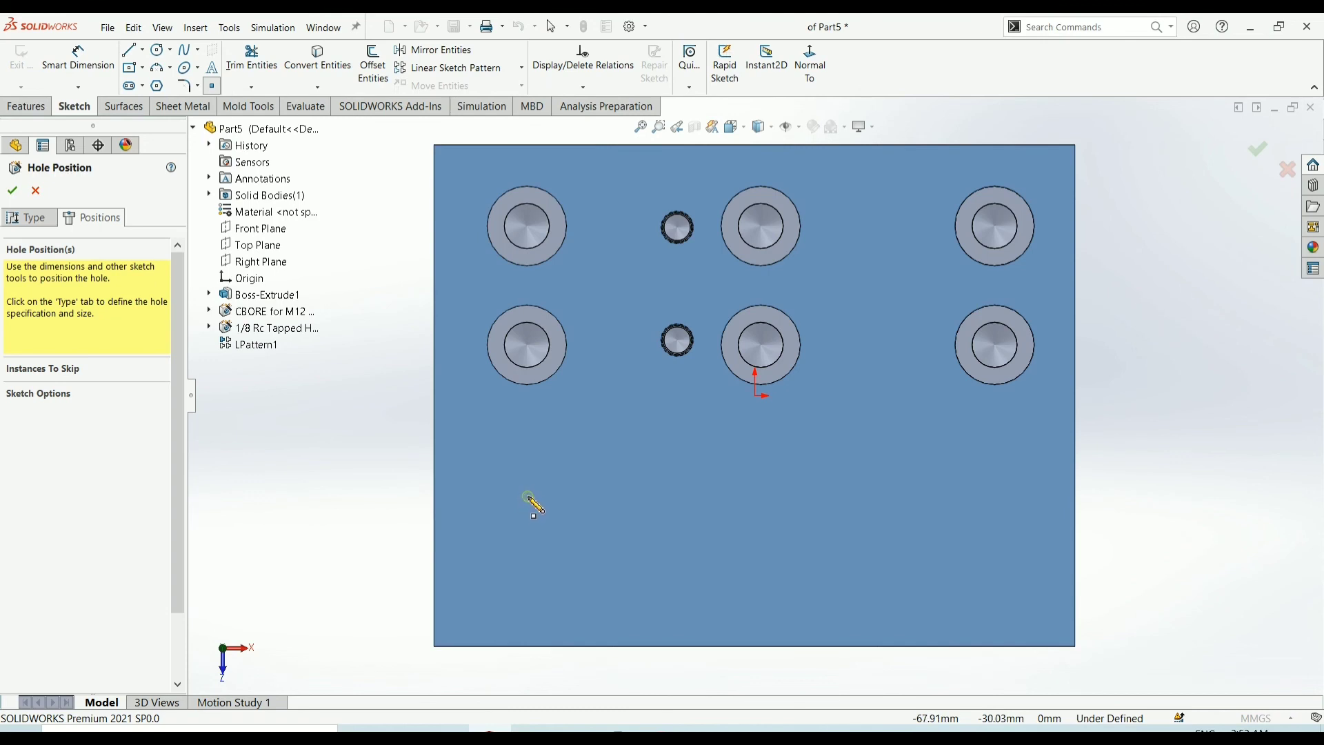
left_click(528, 496)
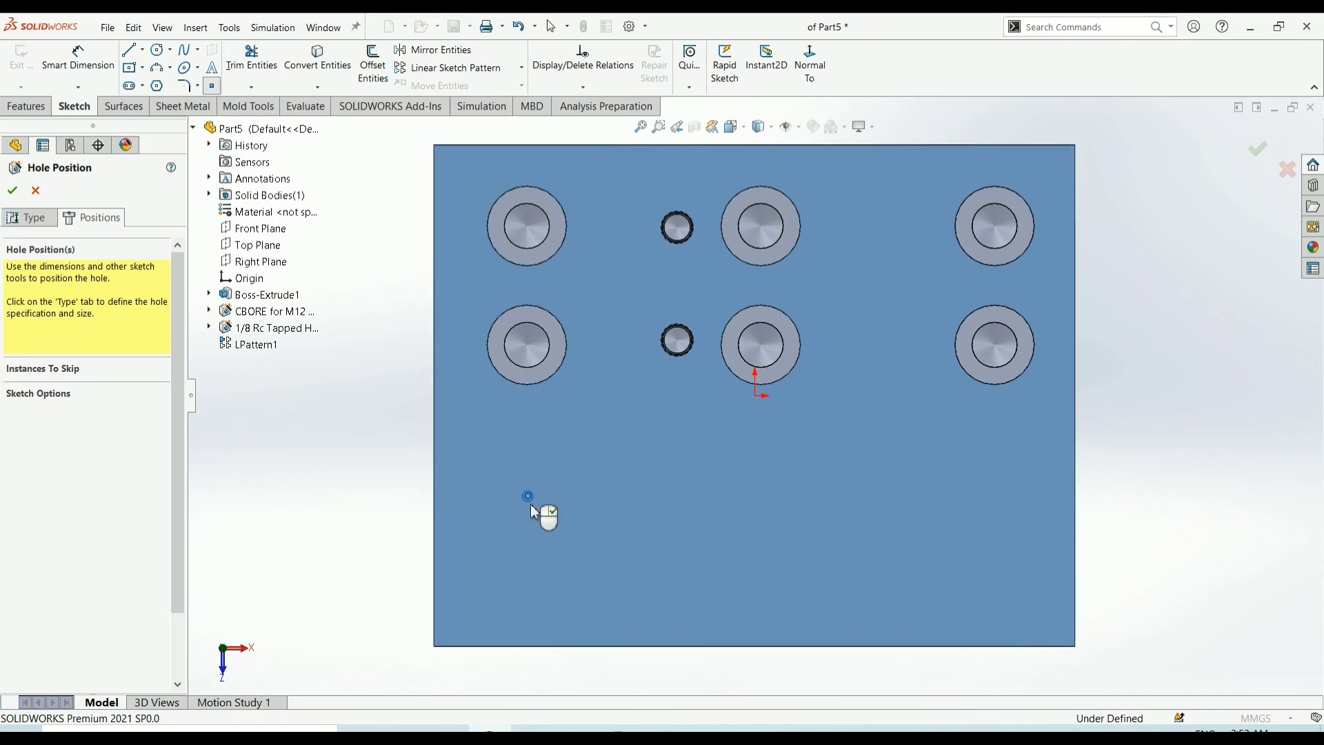
left_click(652, 502)
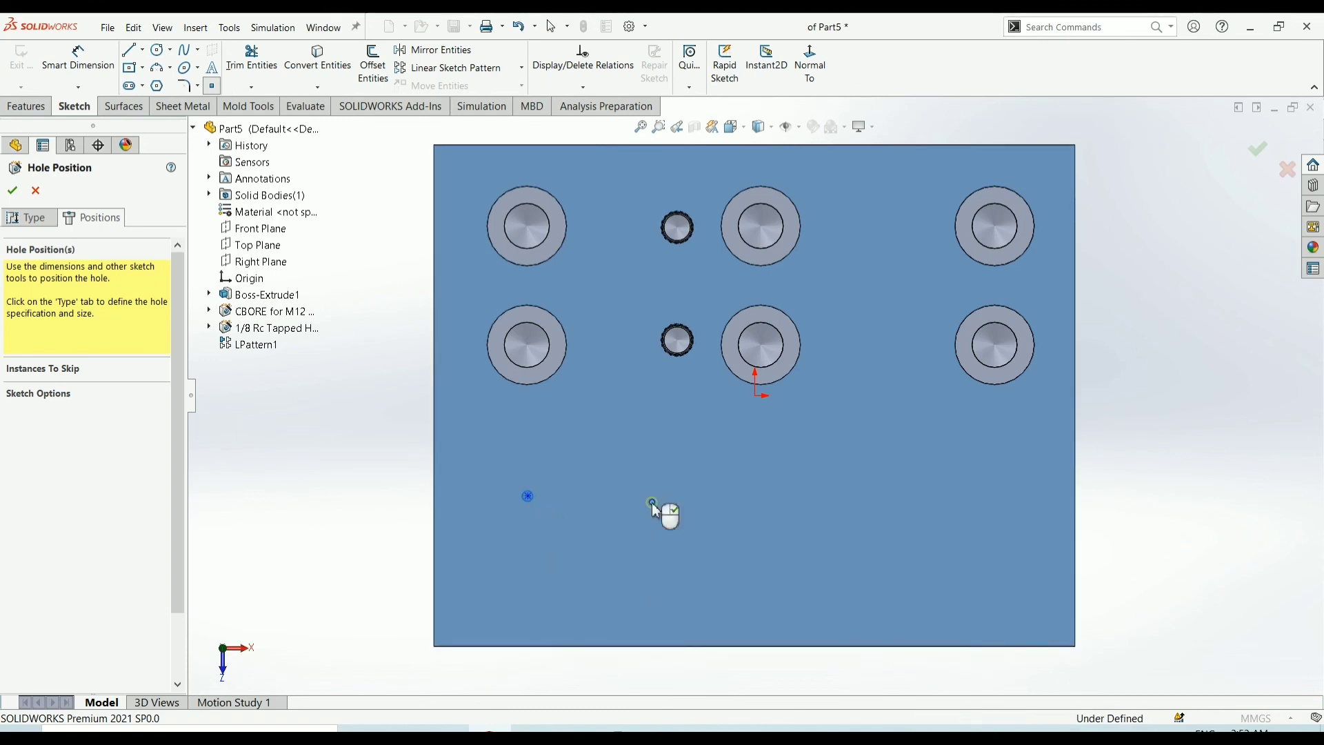
left_click(13, 193)
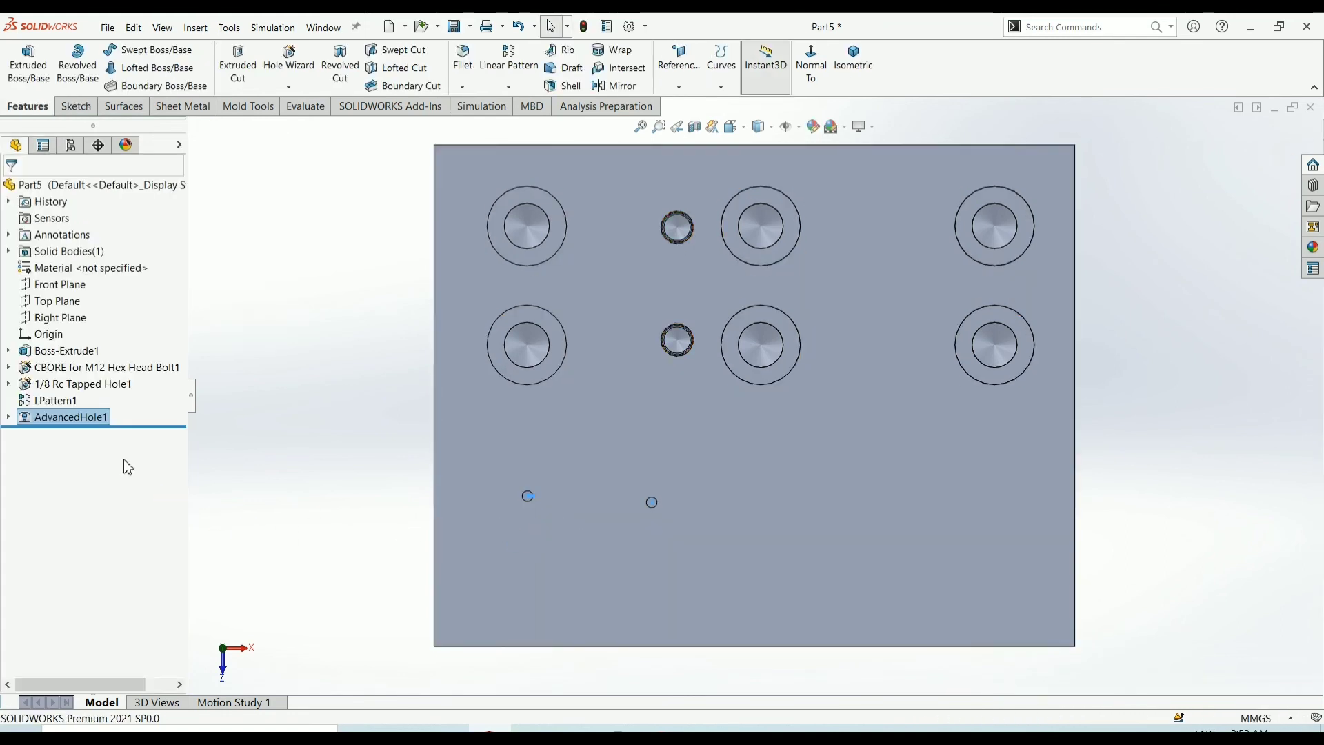
scroll(550, 526, "down", 3)
scroll(582, 497, "down", 3)
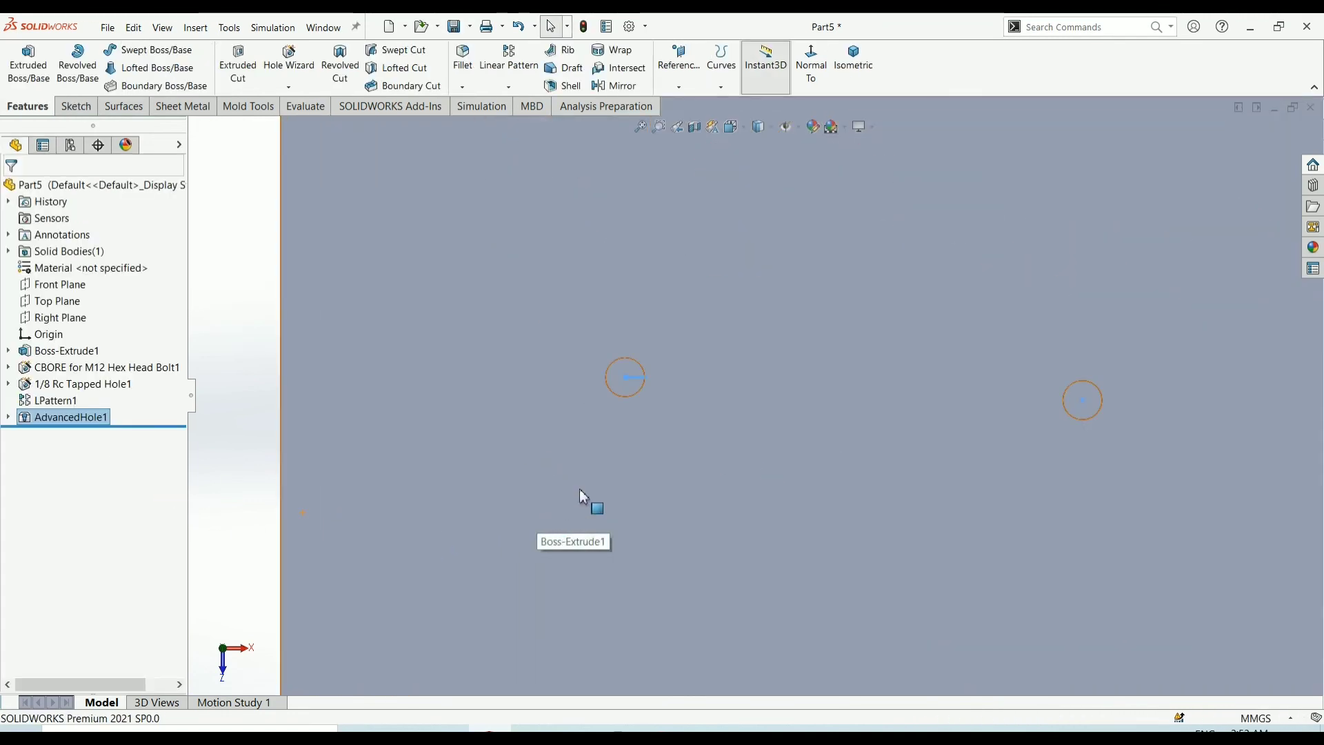
scroll(700, 436, "up", 3)
scroll(805, 411, "up", 2)
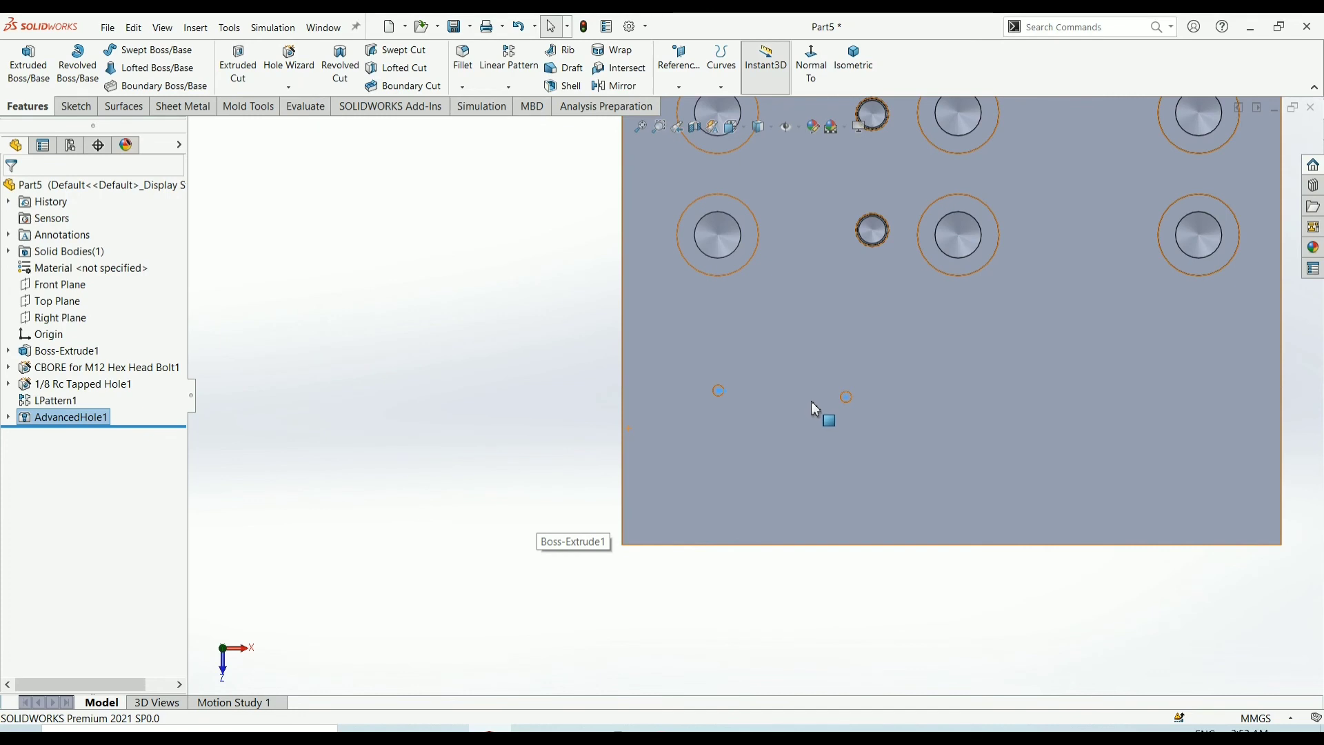
left_click_drag(811, 402, 811, 407)
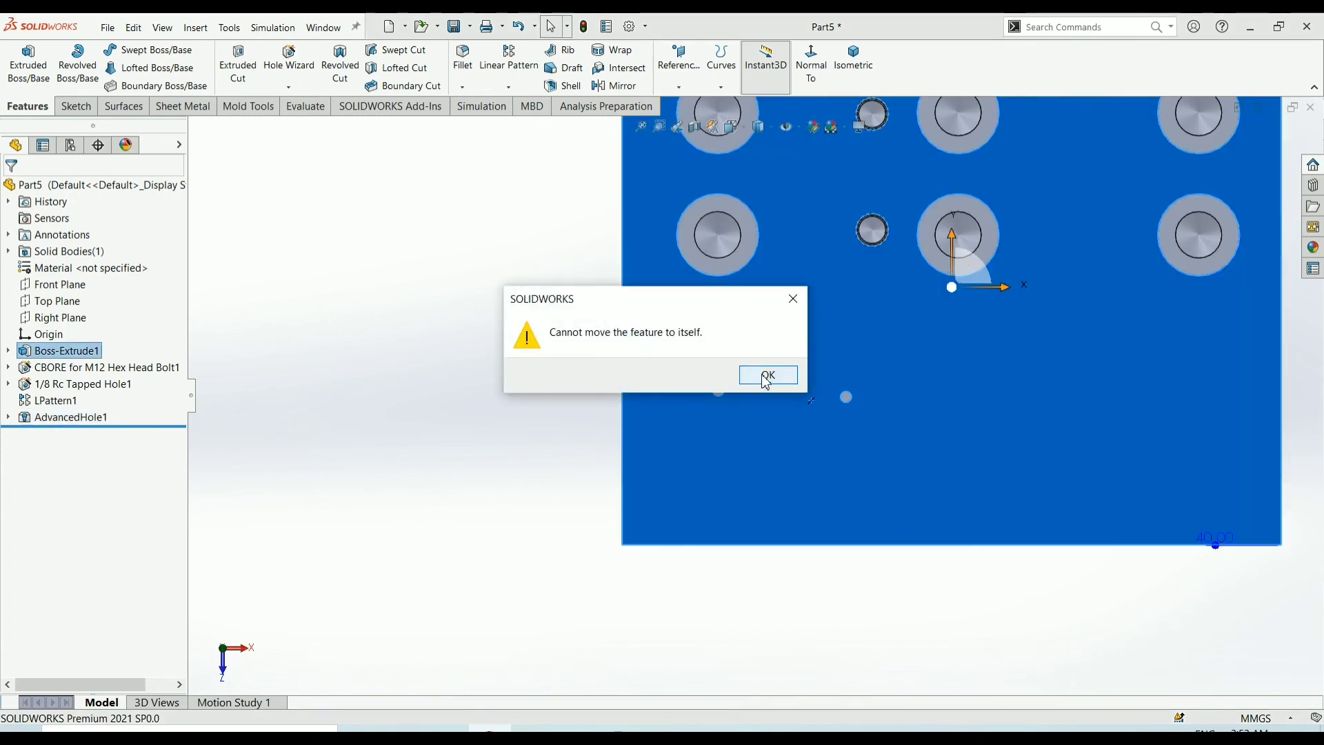
left_click(768, 377)
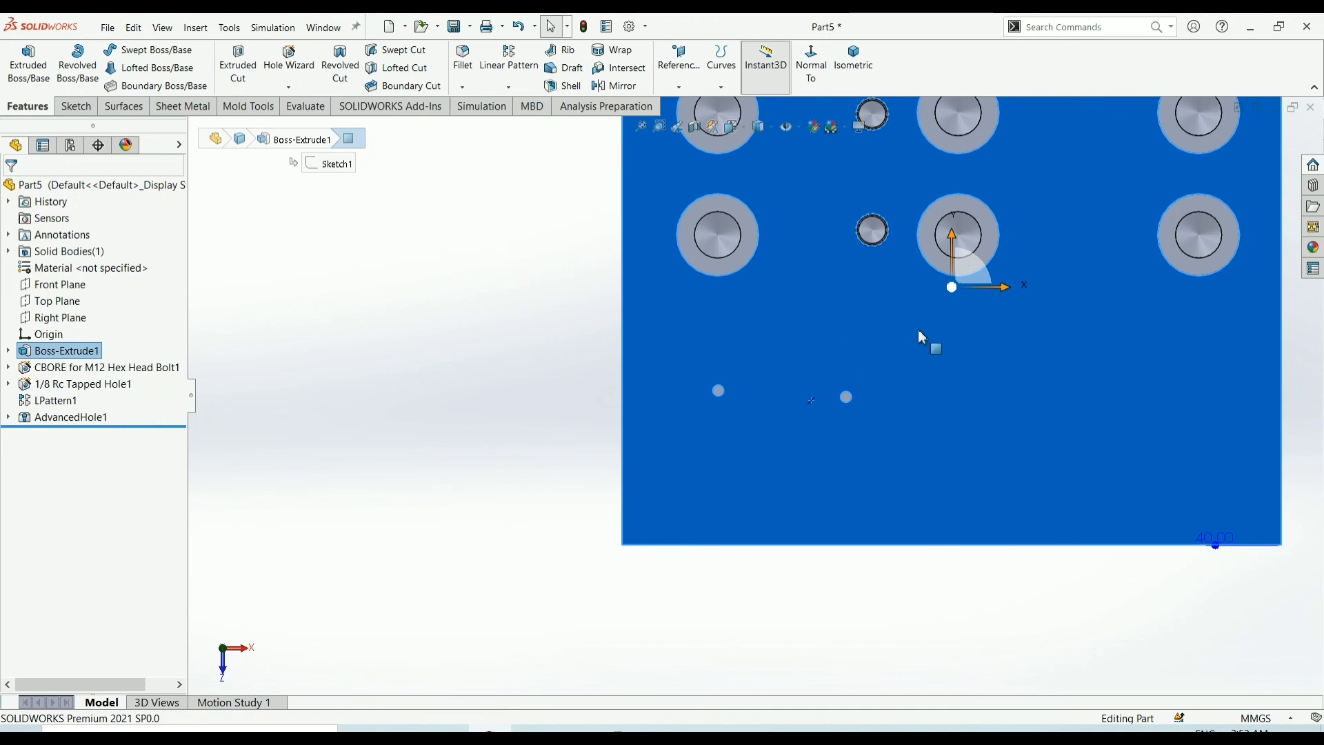
scroll(938, 334, "up", 2)
scroll(947, 324, "up", 1)
scroll(948, 289, "down", 3)
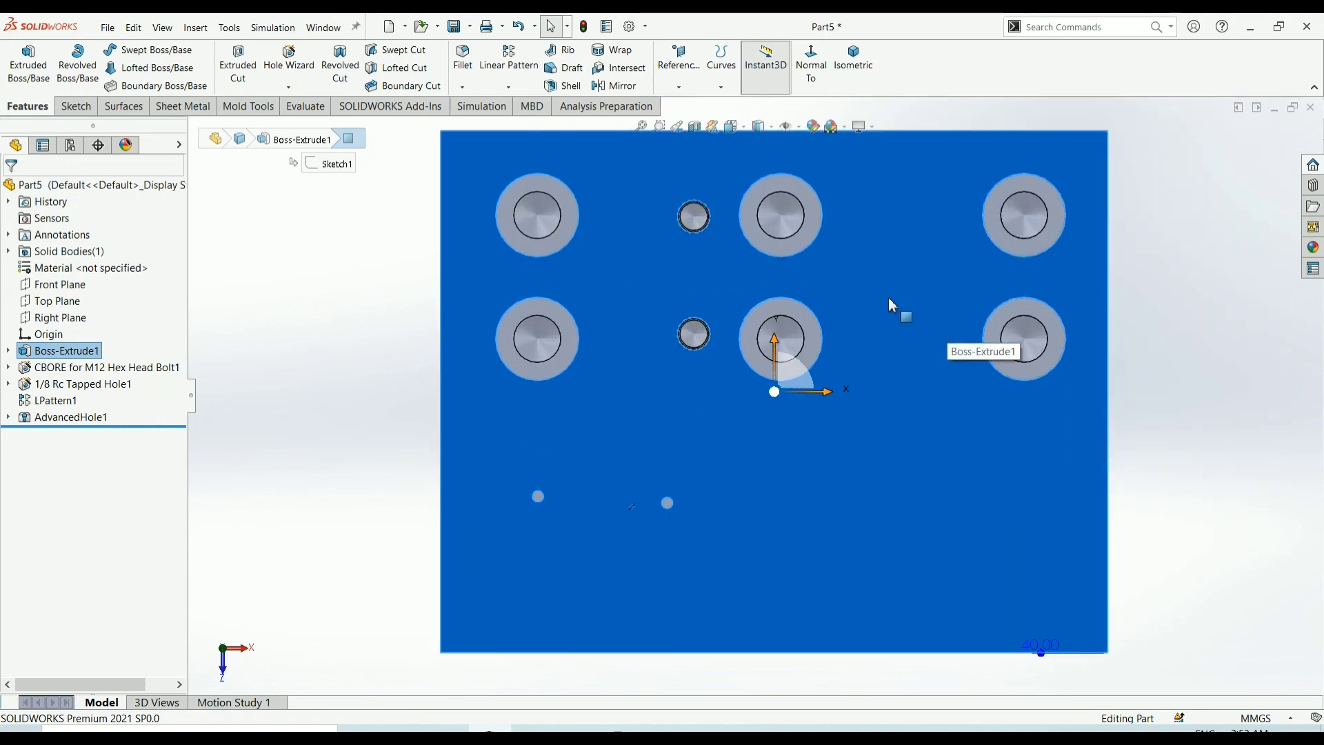